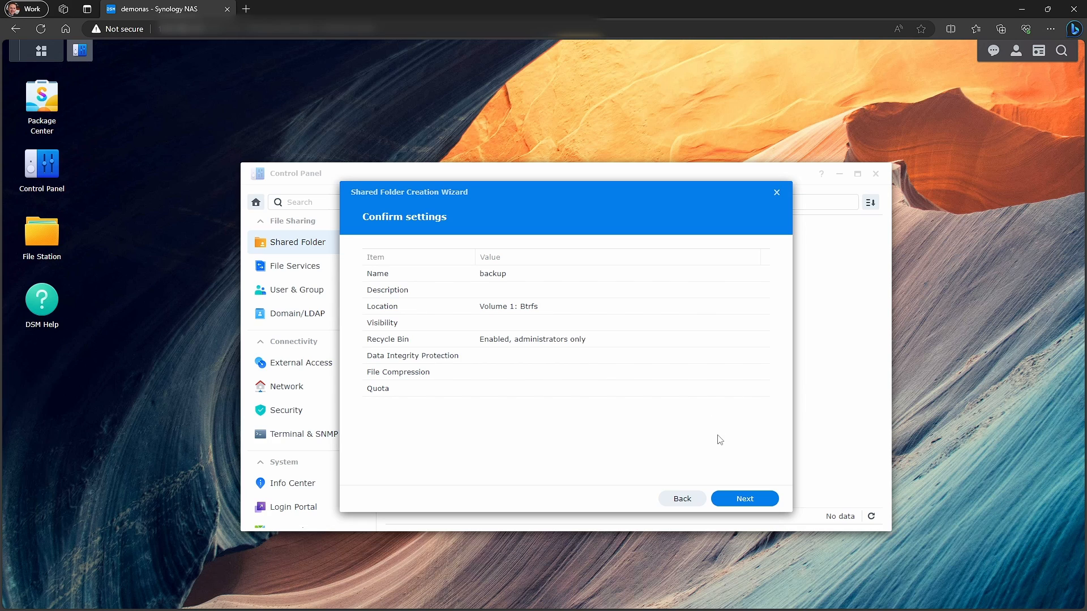
- Finish creating the backup shared folder with the default user permissions and close Control Panel
click(746, 498)
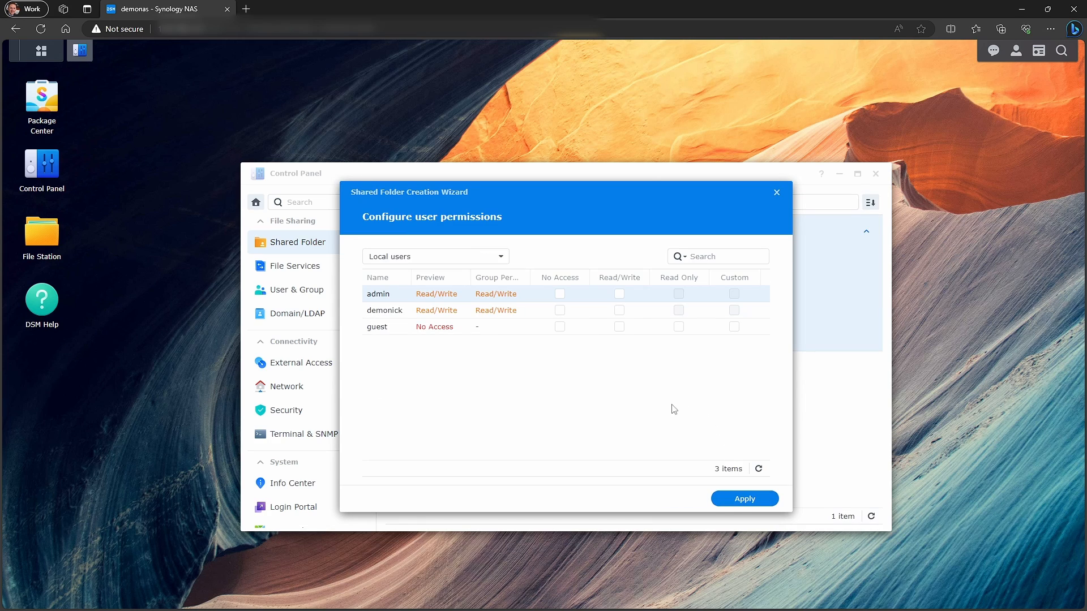
click(743, 500)
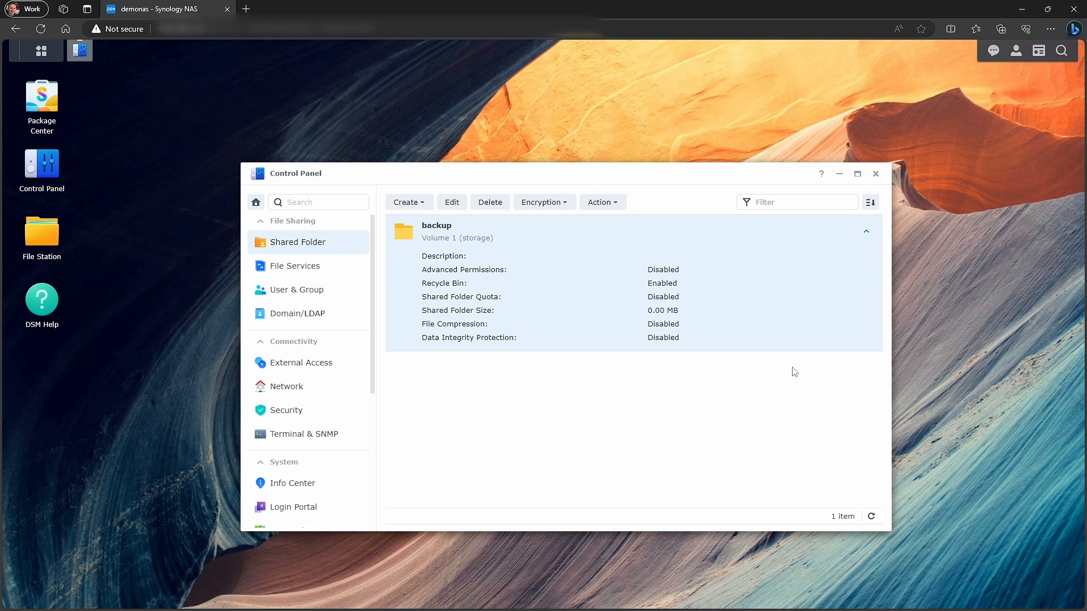
click(876, 176)
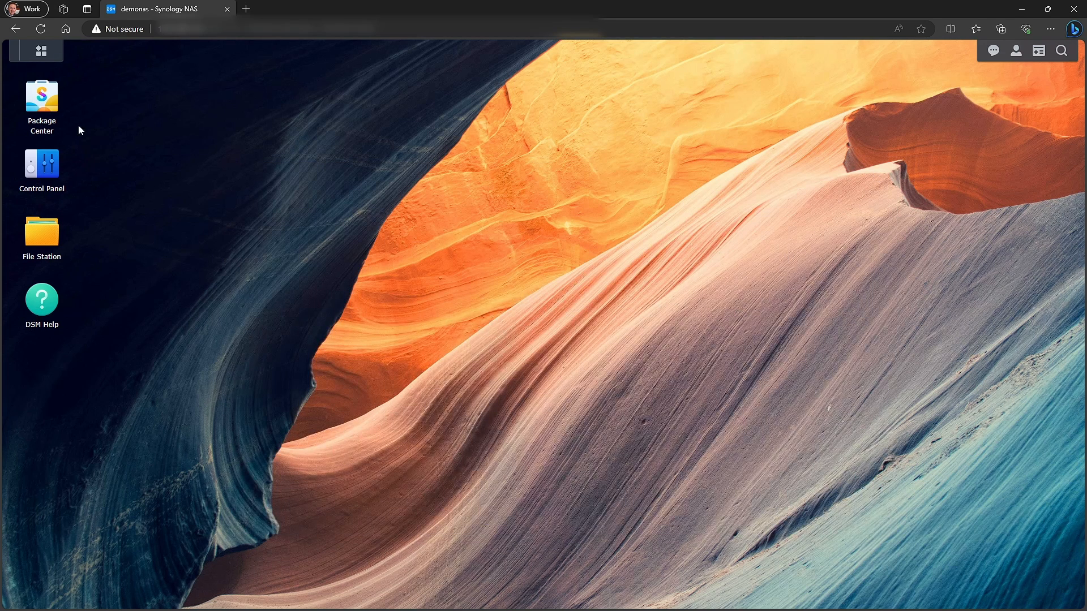
- Install the Active Backup for Microsoft 365 package from Package Center and open it
click(42, 105)
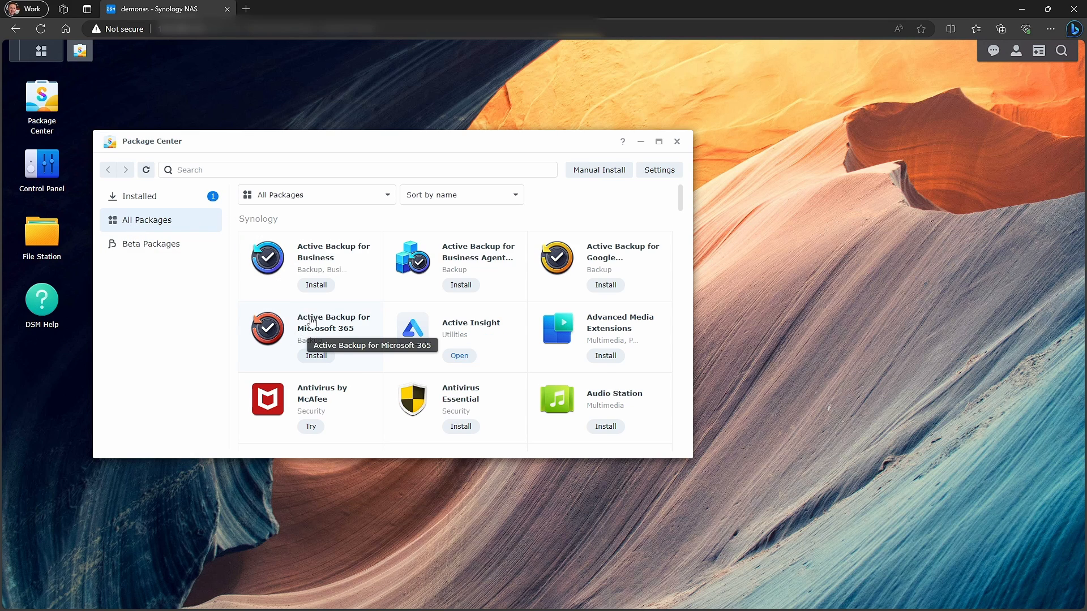
click(315, 356)
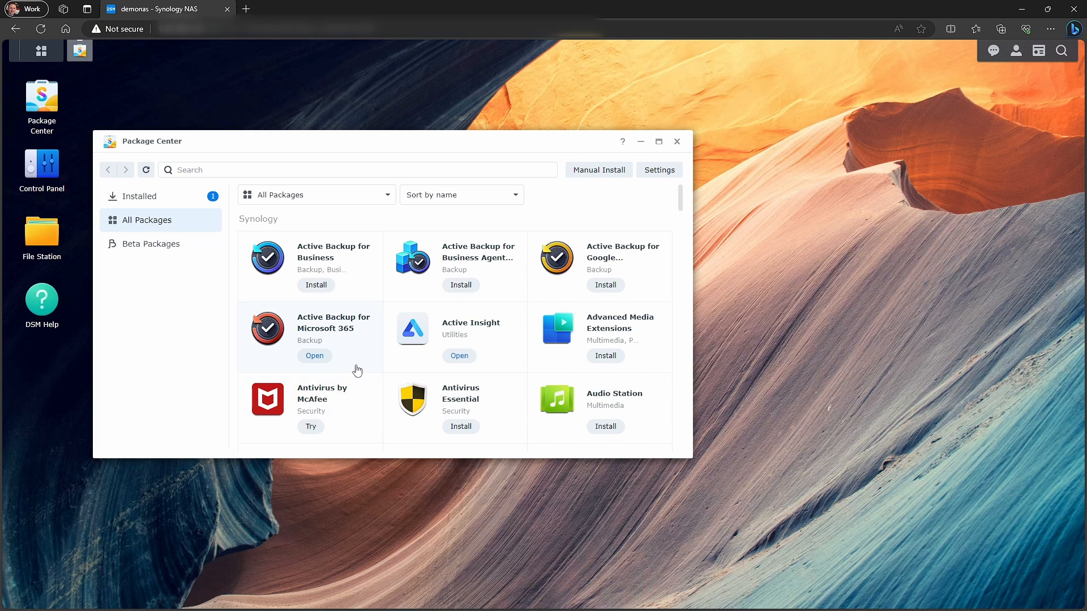
click(313, 357)
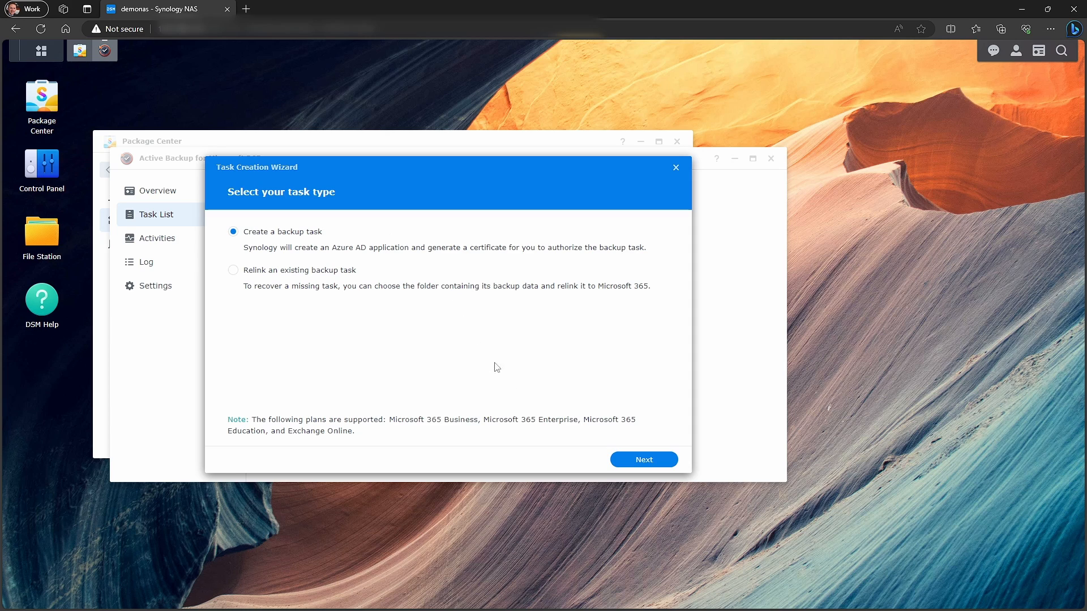
- Start a new backup task for the Microsoft 365 endpoint and enter and confirm the certificate password
click(633, 461)
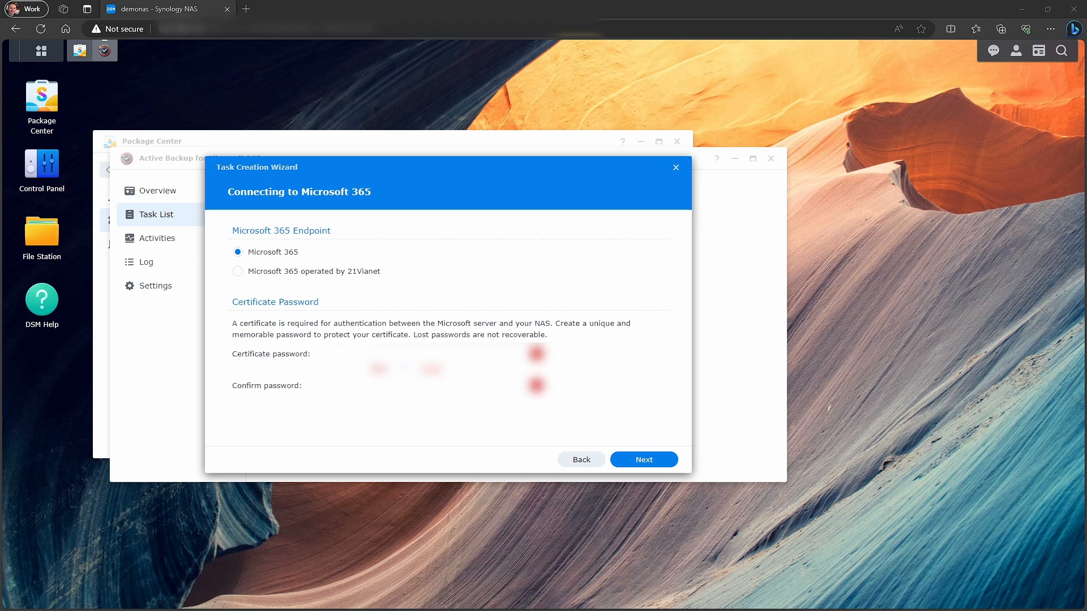
key(ctrl+v)
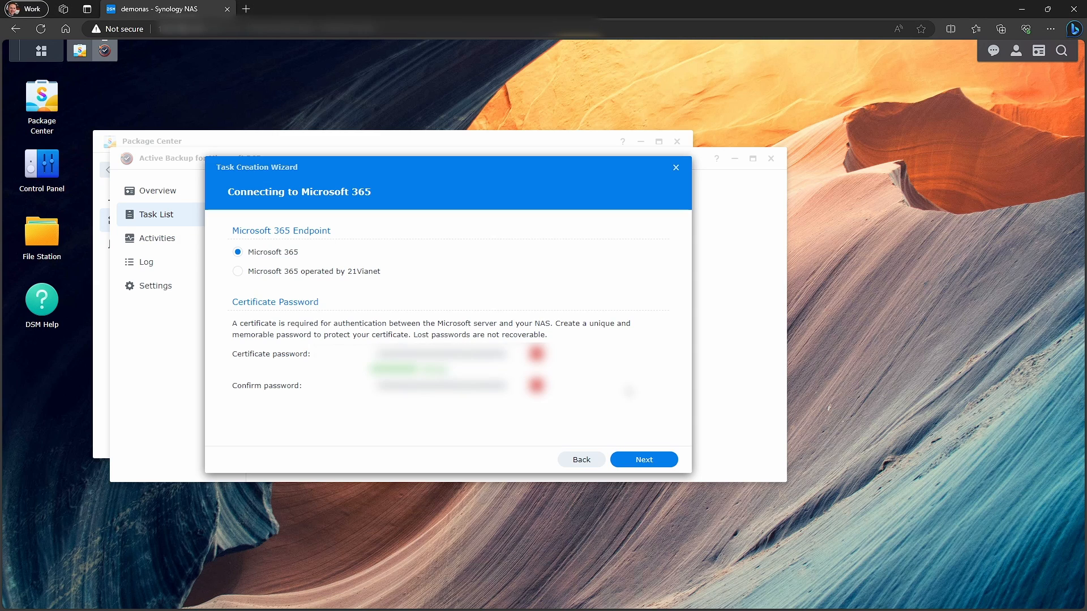
click(645, 460)
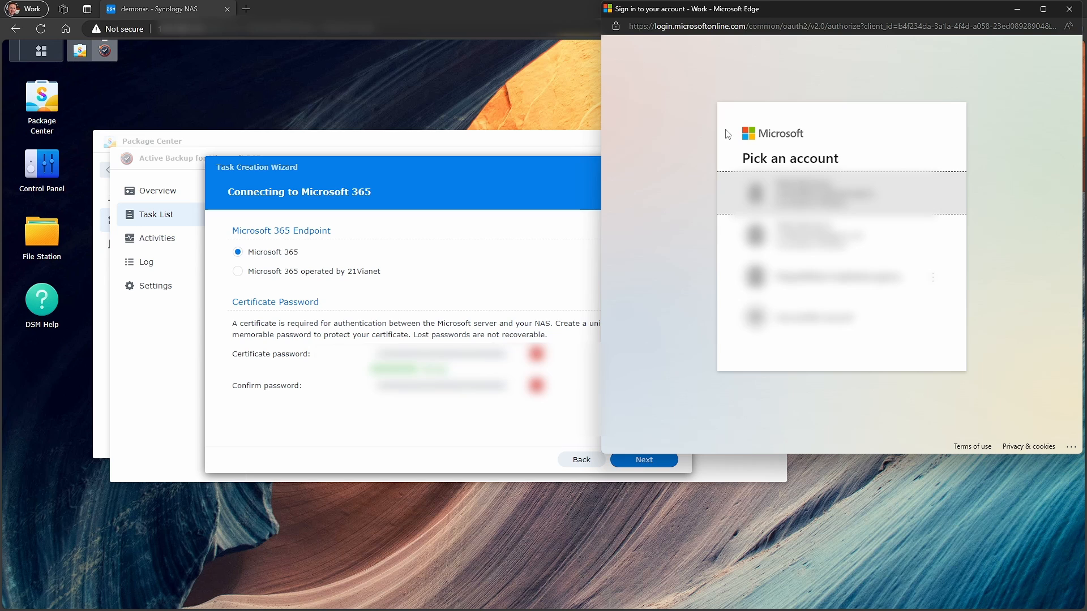
- Authorize the backup app with the Microsoft 365 account, granting the requested permissions, and download the generated certificate
click(770, 274)
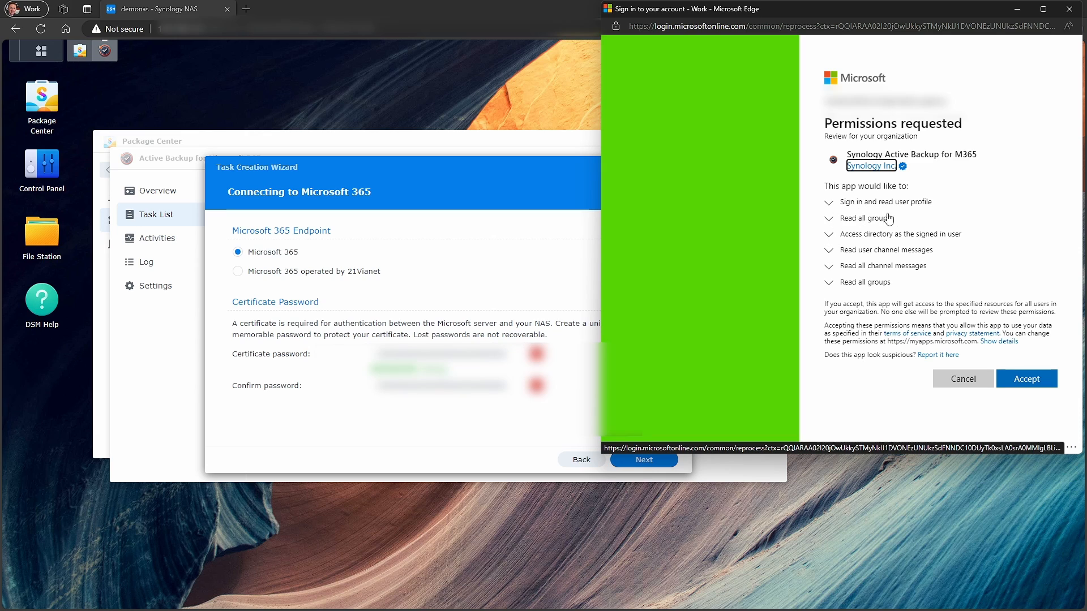
click(1027, 386)
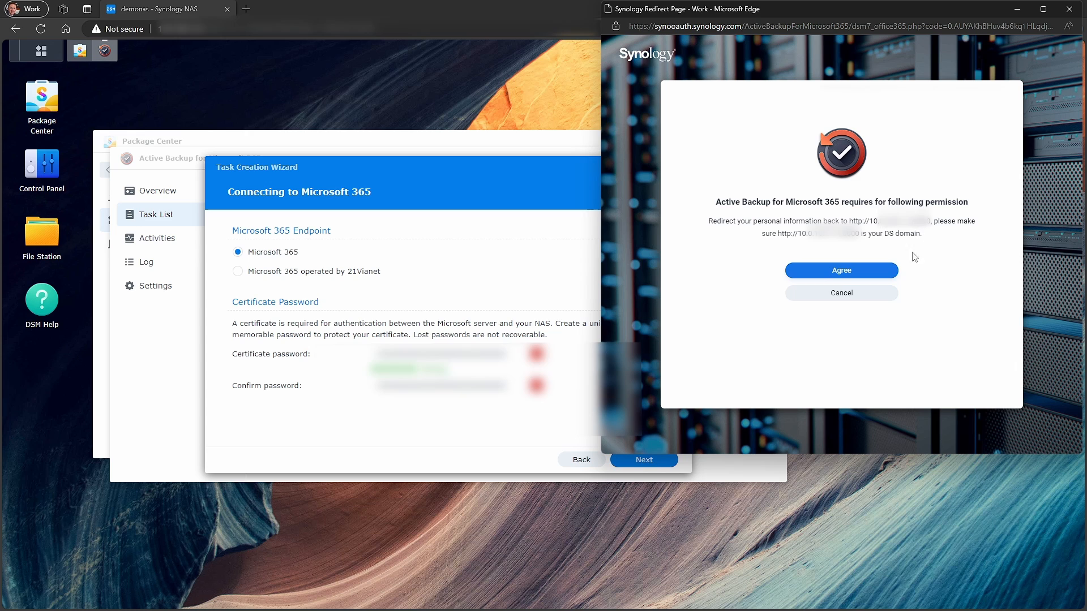
click(840, 272)
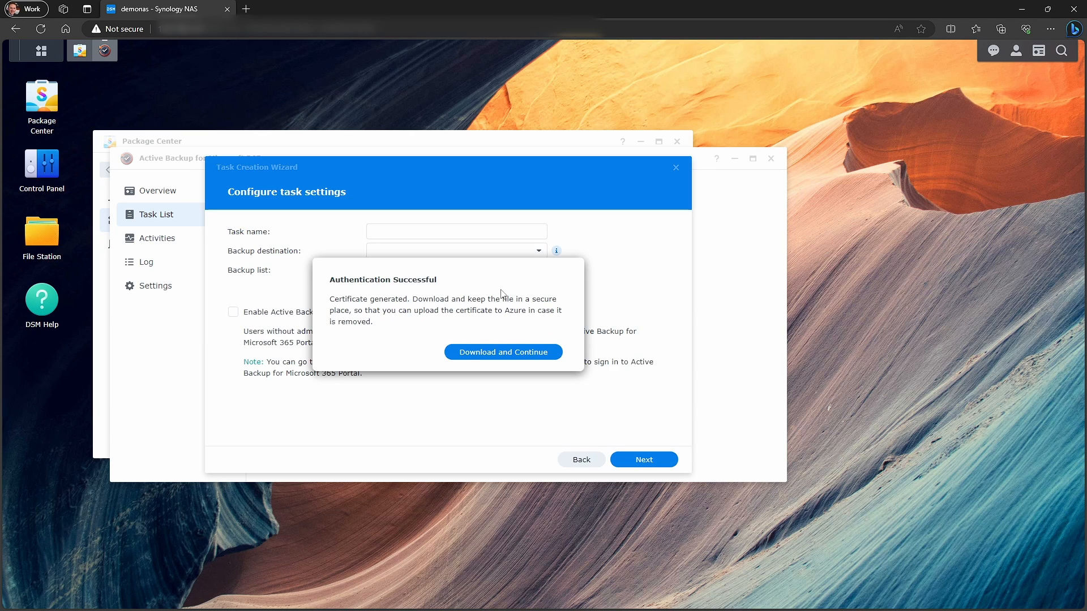
click(492, 352)
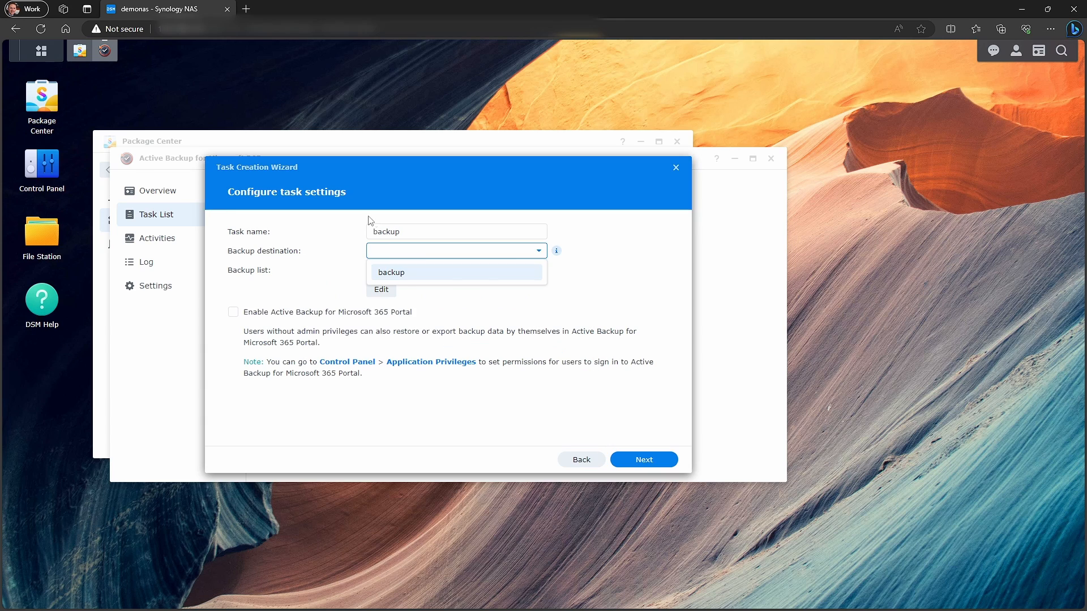
- Name the task backup and choose the backup shared folder as its destination, keeping the default backup list
click(389, 272)
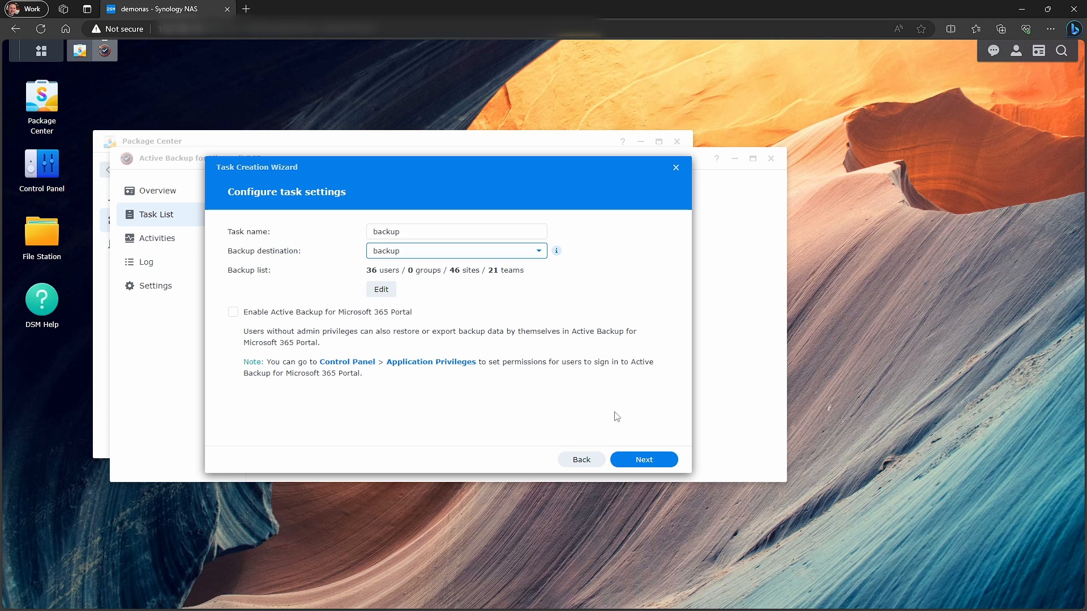
click(644, 459)
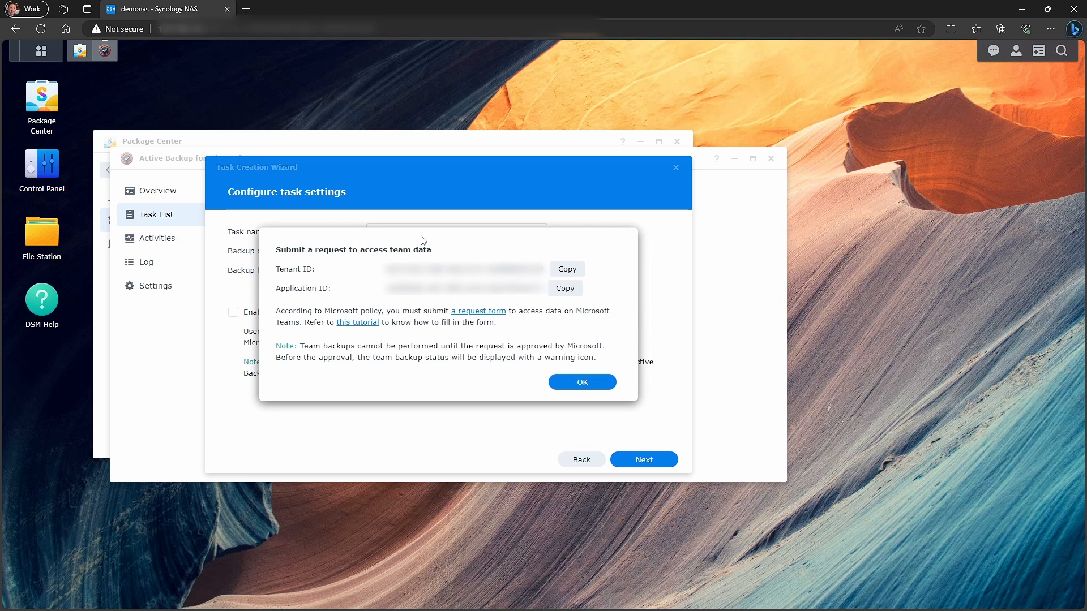
- Check the linked request form for Teams data access and acknowledge the access request notice
click(477, 311)
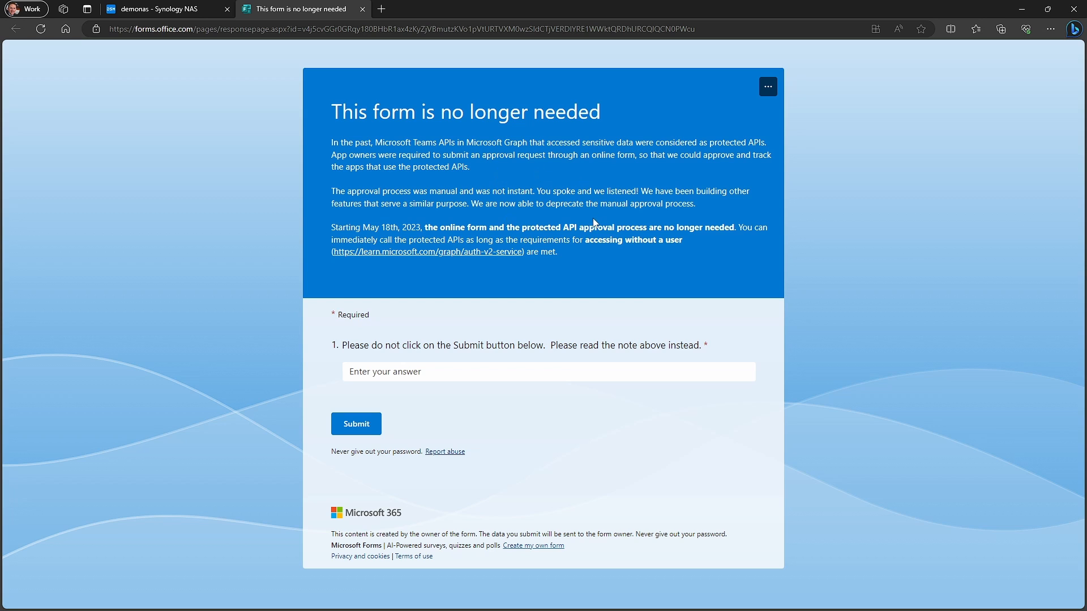
click(207, 10)
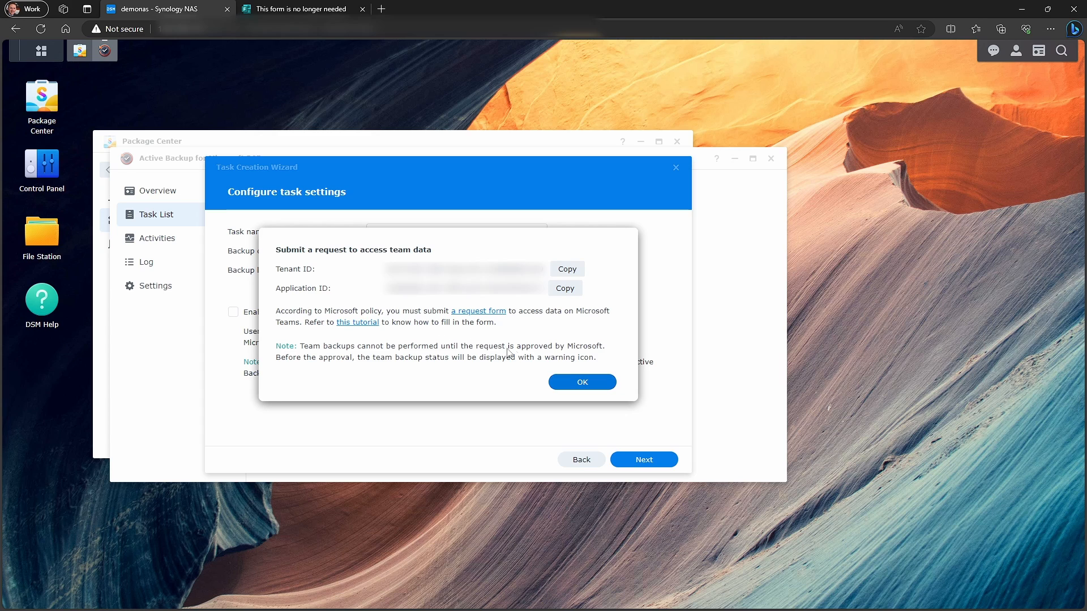
click(583, 383)
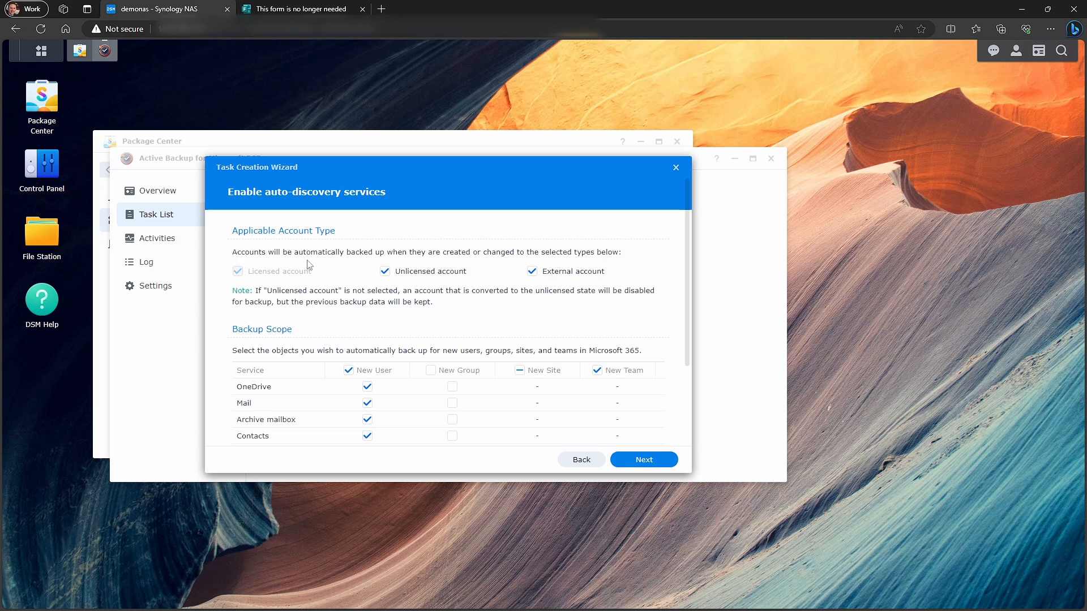
- Accept the default auto-discovery services and set the backup policy to Manual backup
scroll(445, 273, down, 3)
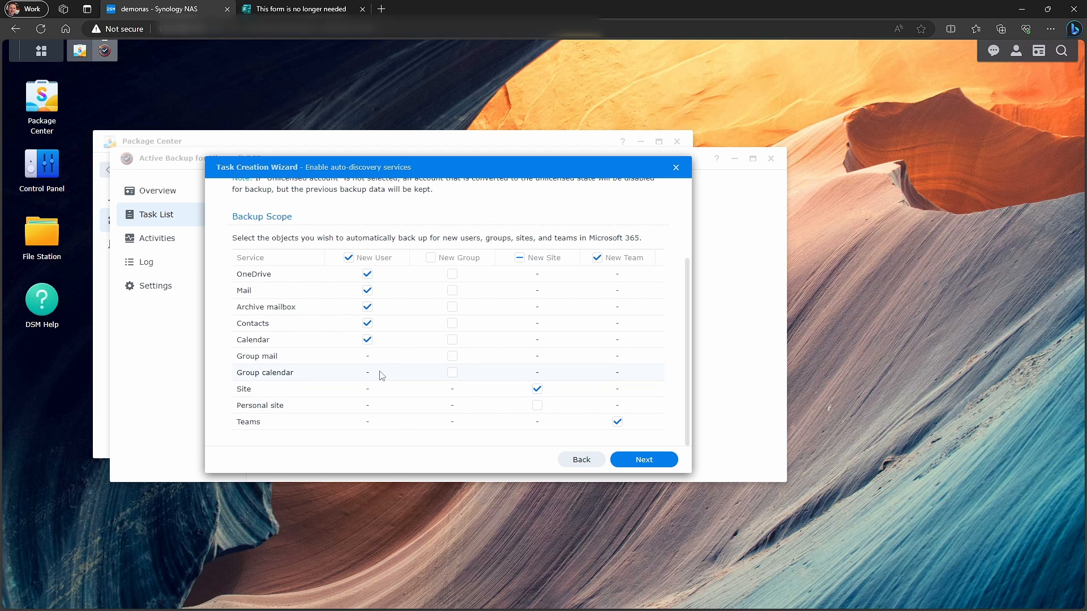
click(644, 460)
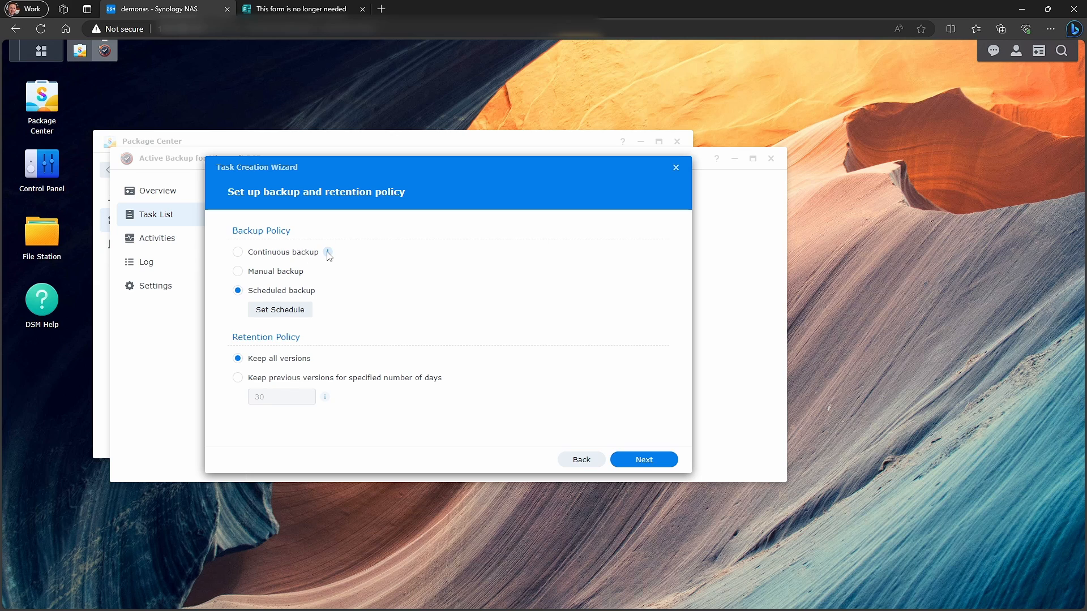
mouse_move(328, 255)
click(275, 315)
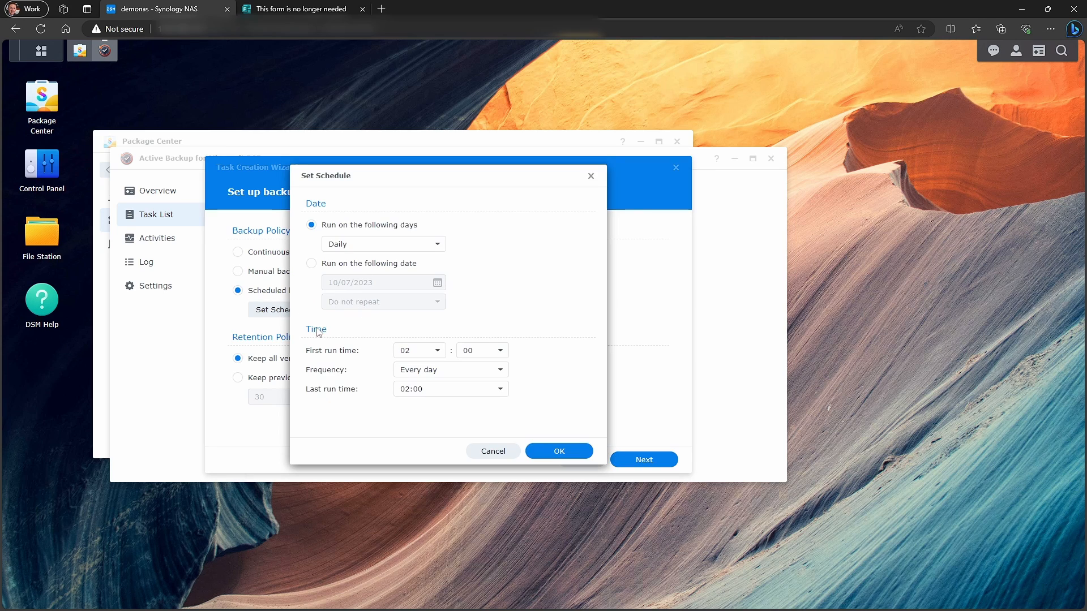
click(482, 452)
click(237, 272)
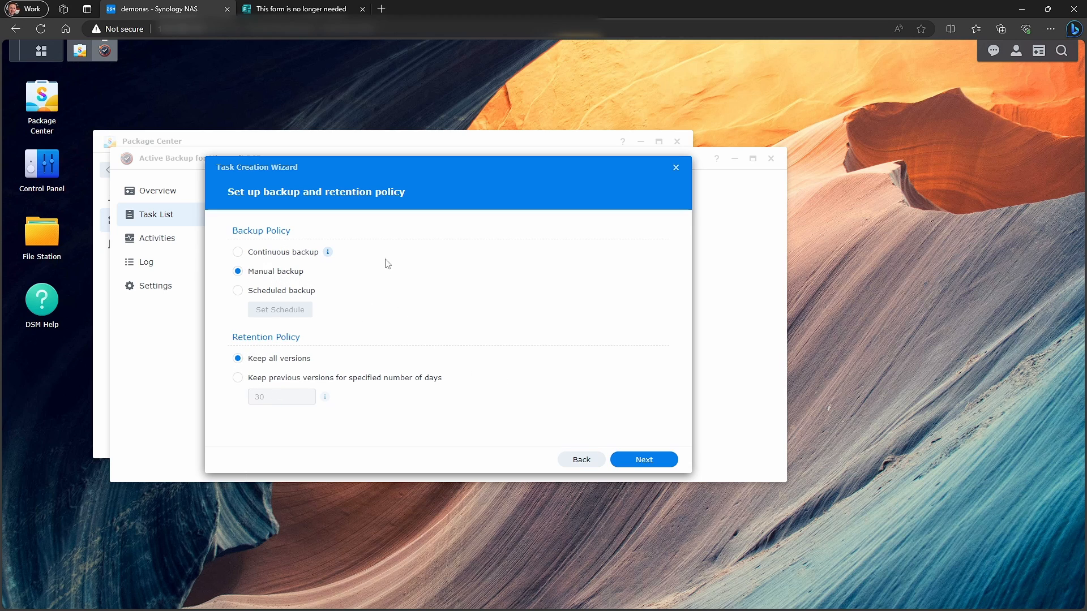
- Keep all versions as the retention policy, finish creating the task and run its first backup immediately
click(643, 460)
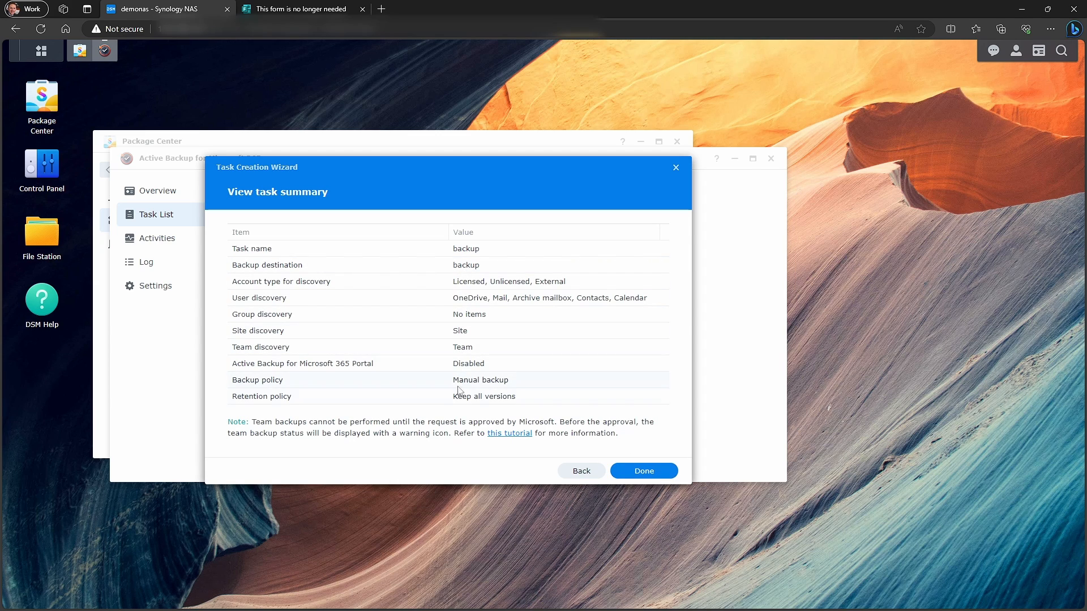
click(643, 472)
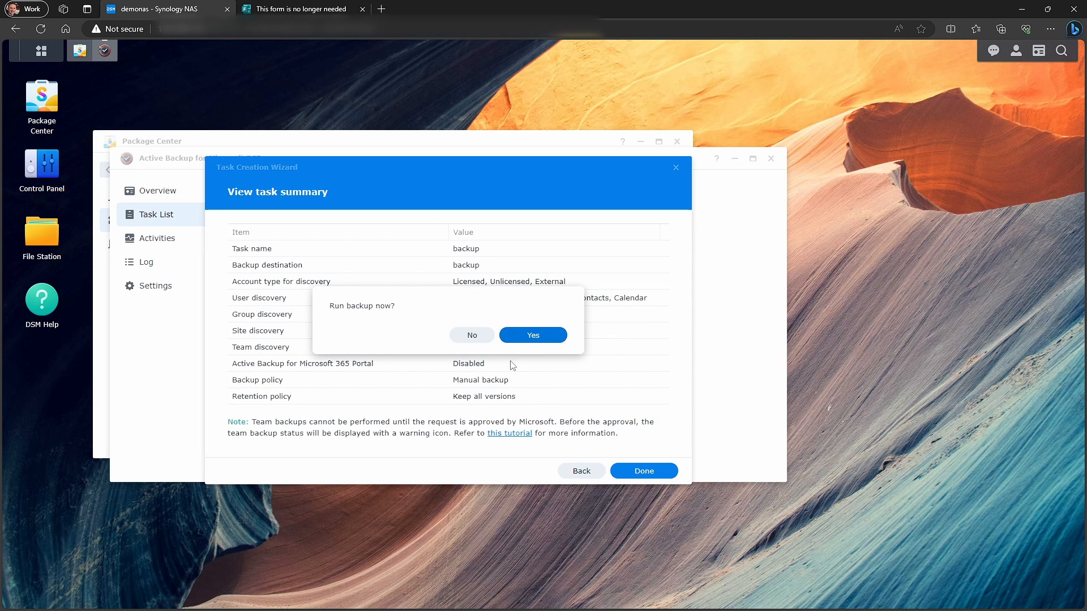
click(529, 340)
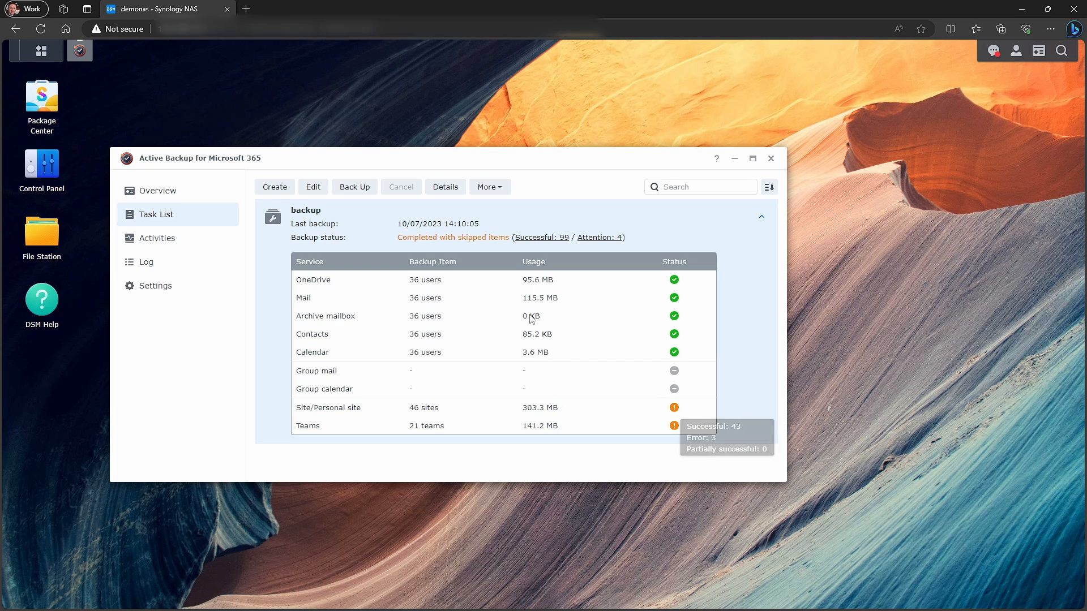
- Examine the backup task's detailed status and the log entries for the partially successful team
click(435, 192)
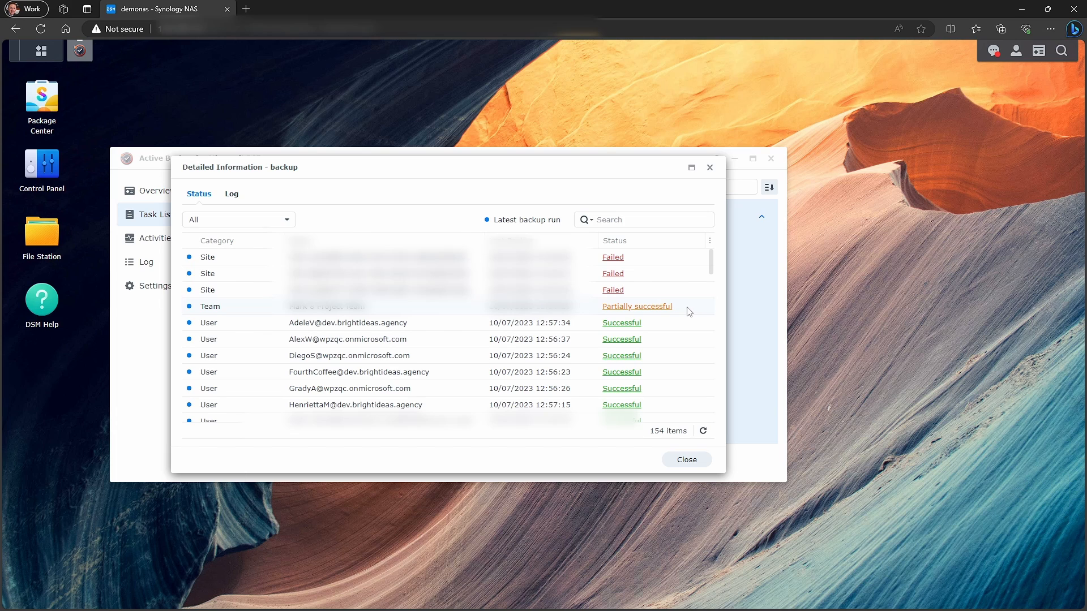
click(652, 309)
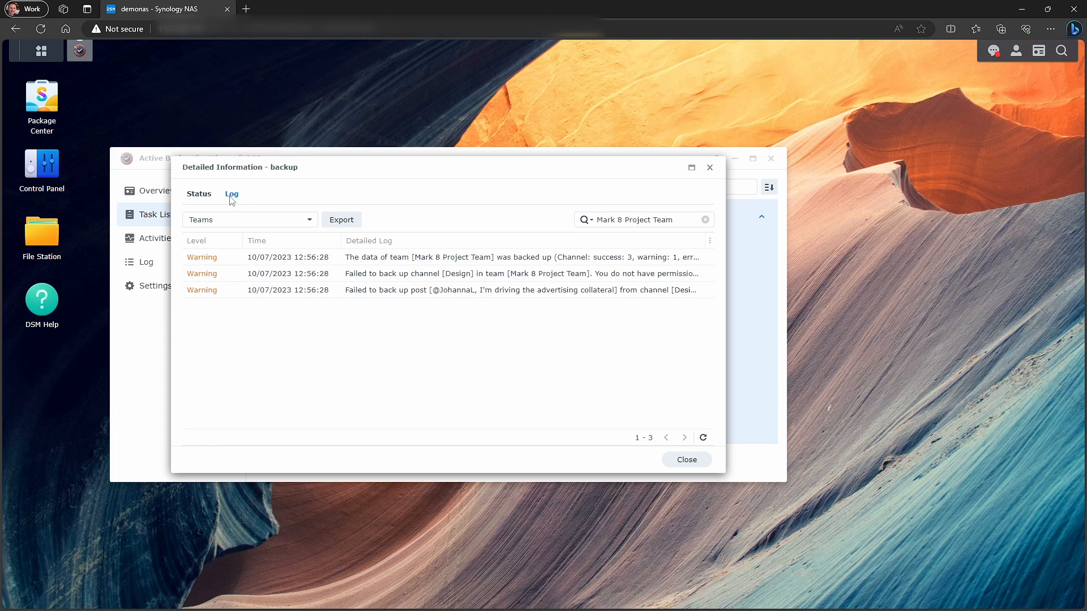
click(709, 167)
click(170, 190)
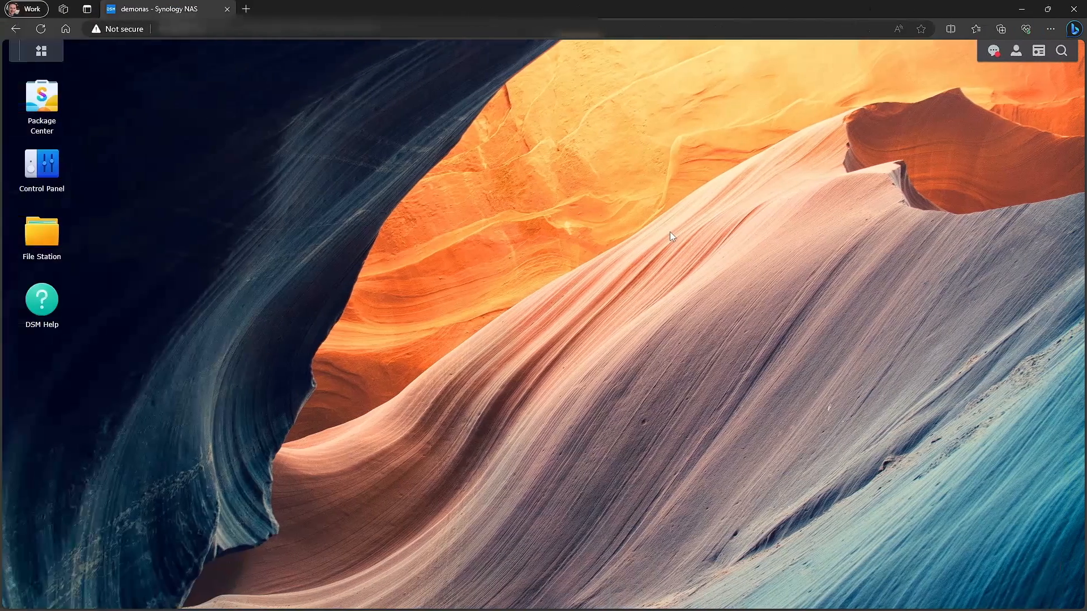
- Open the Active Backup for Microsoft 365 Portal and look through the available view roles without switching
click(48, 53)
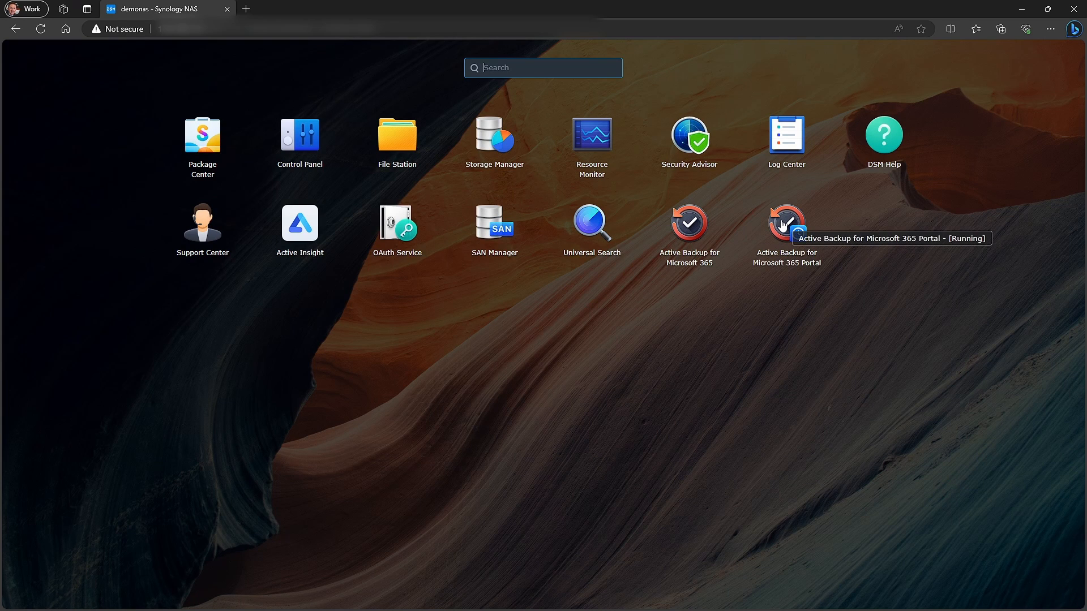
click(783, 225)
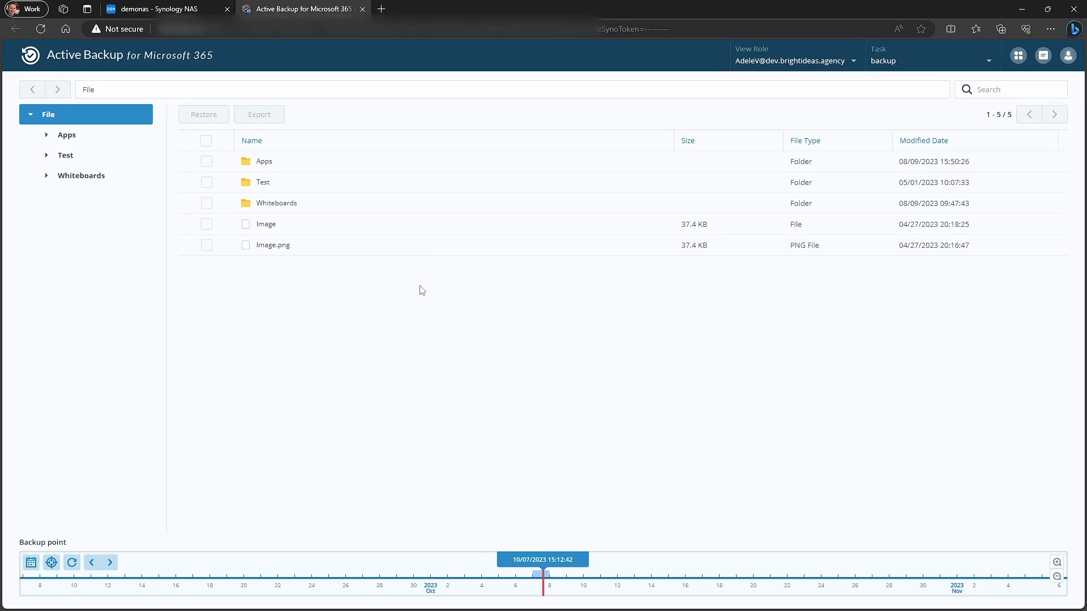
click(854, 63)
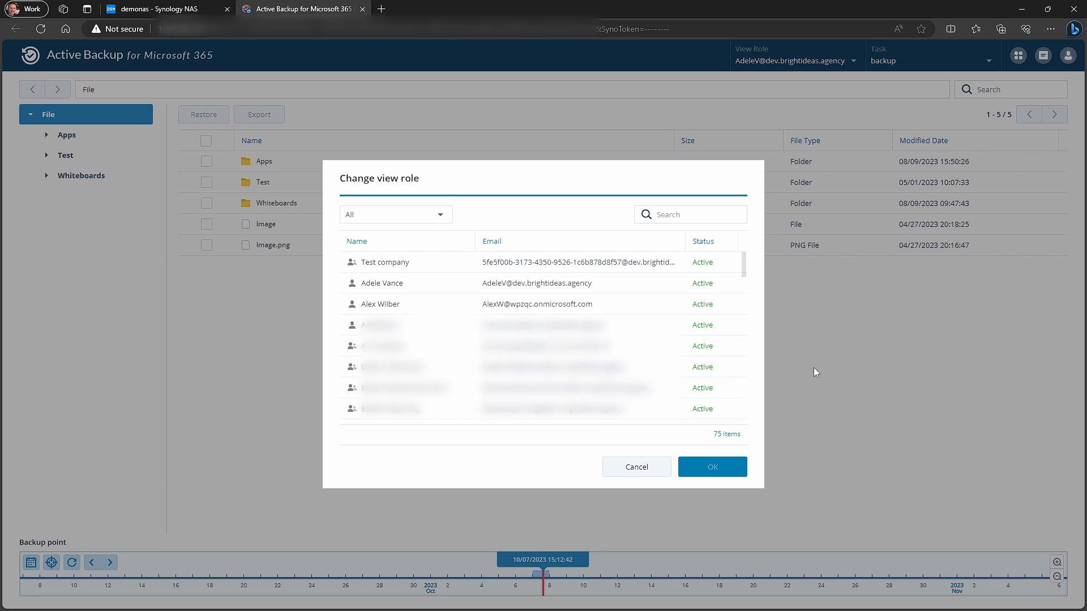
click(628, 469)
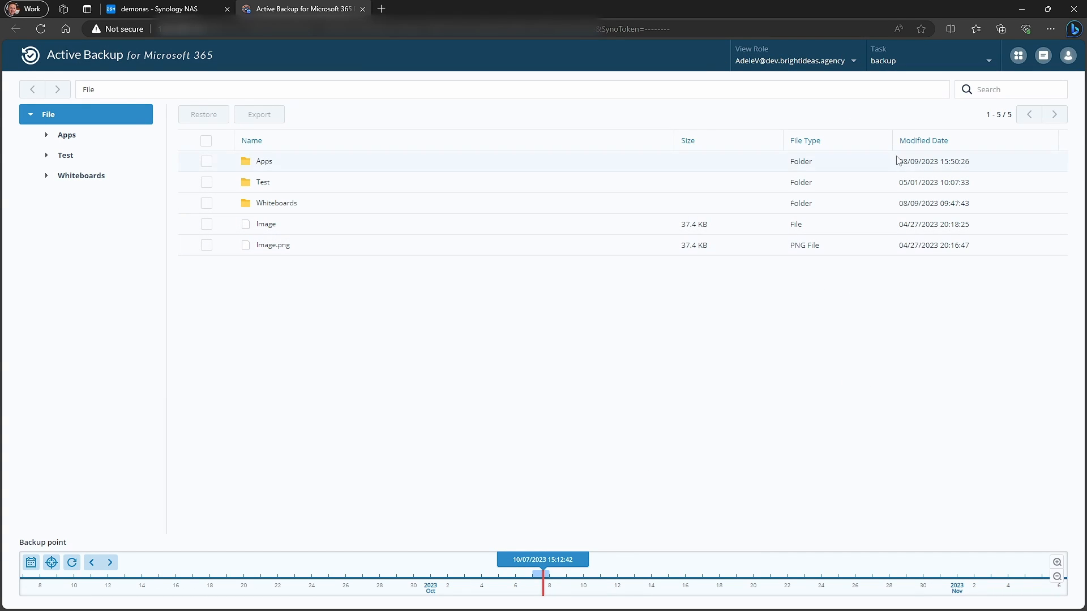
- Browse the backed-up Mail and SharePoint content in the portal
click(1018, 55)
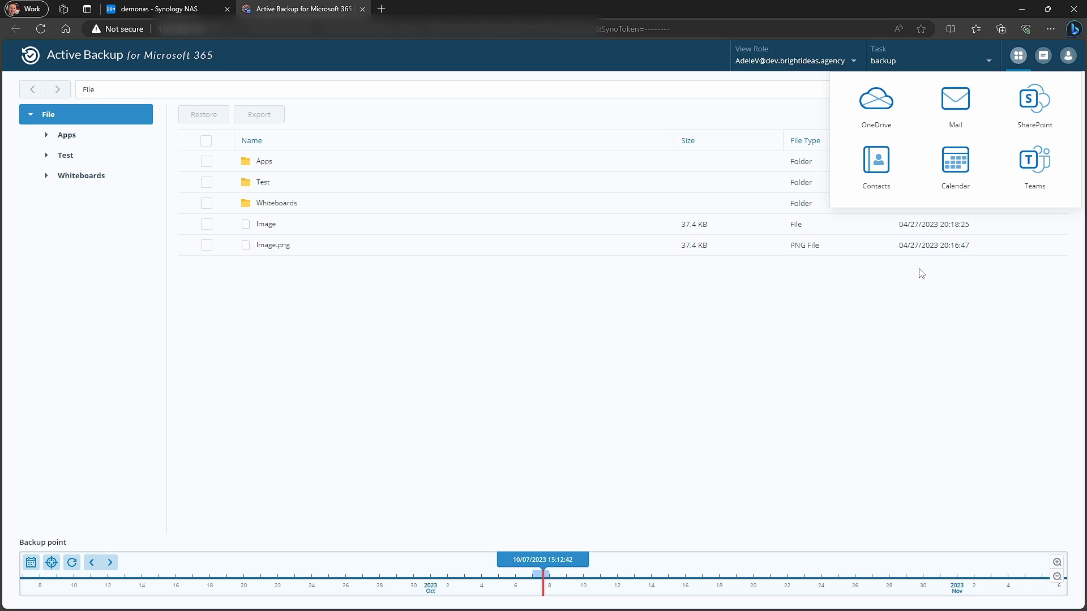
click(943, 119)
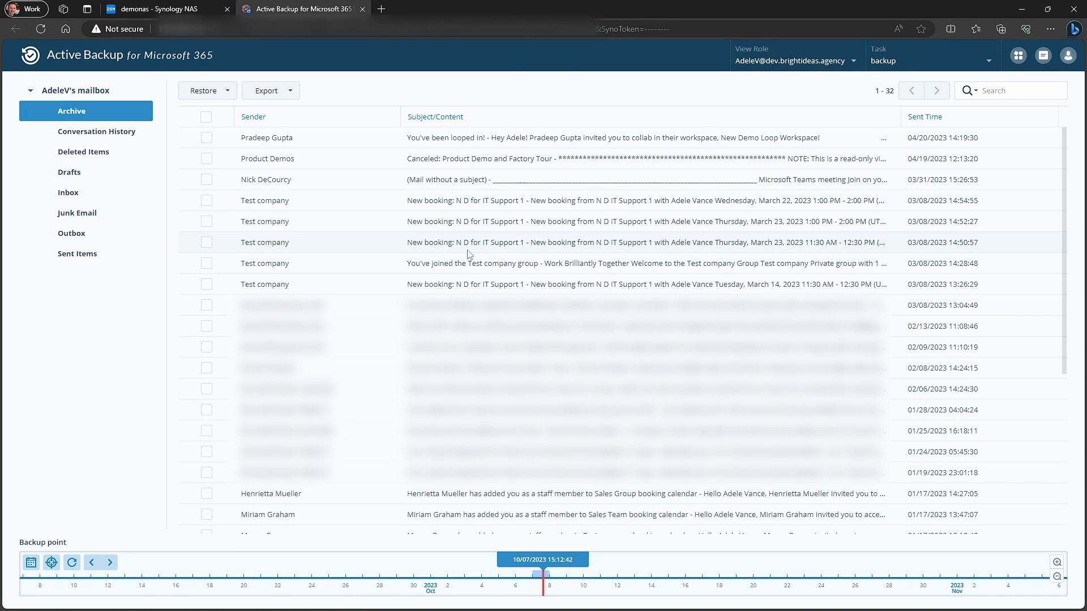
click(1014, 58)
click(1026, 109)
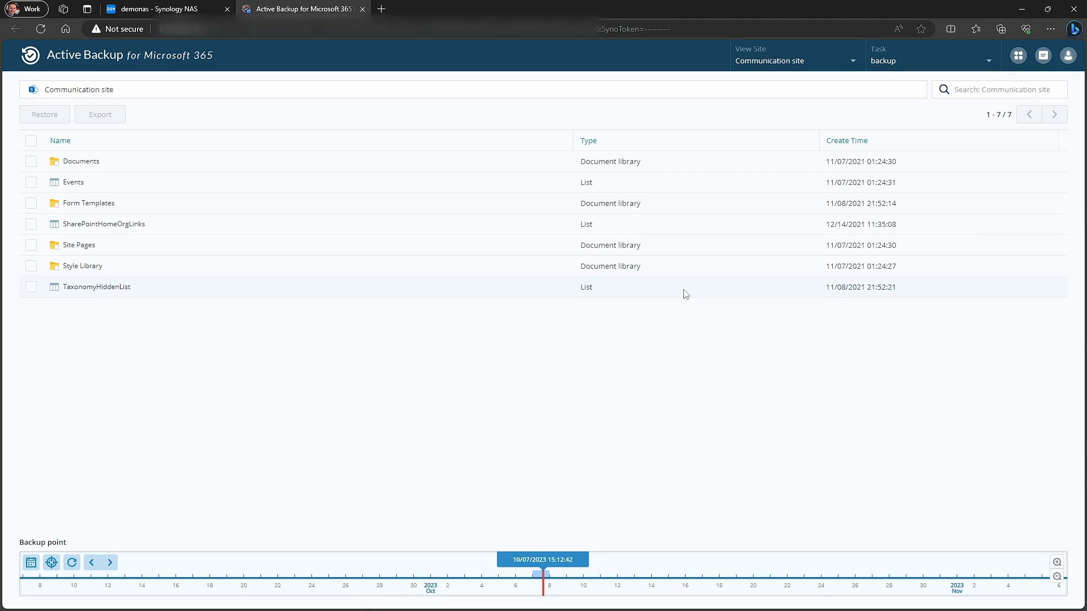
- View the backed-up Teams messages in Demo Team 1's Product Marketing channel
click(1018, 55)
click(1040, 168)
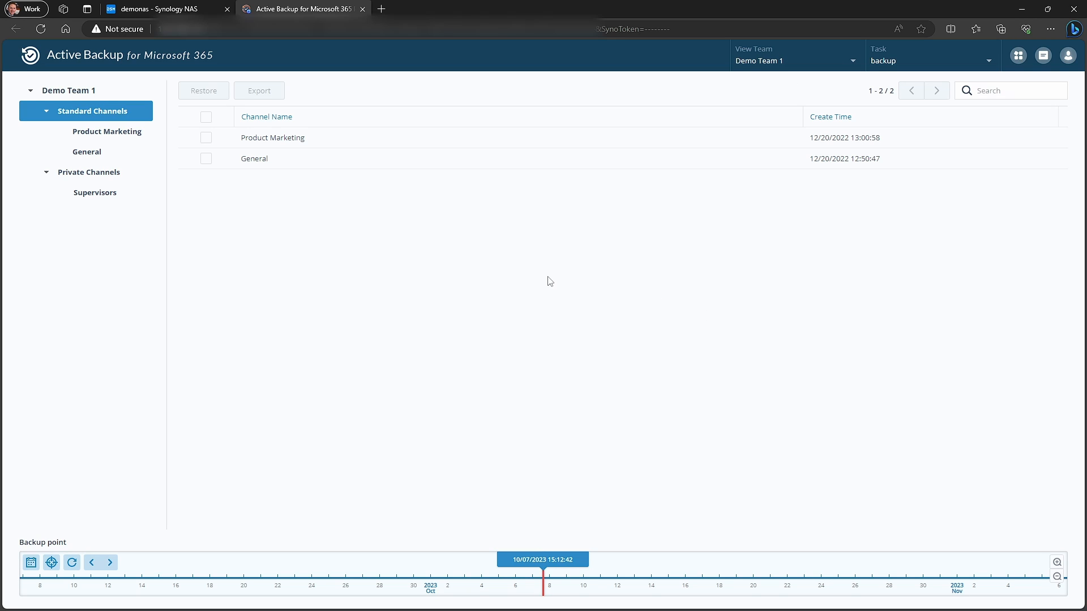
click(86, 137)
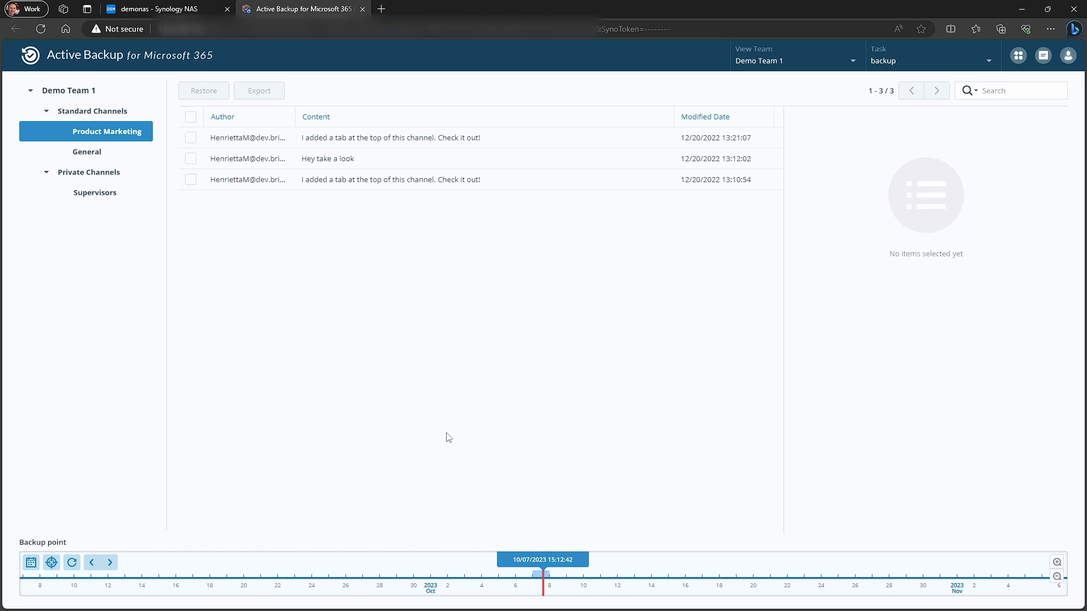
- Export Image.png from the OneDrive backup, open the downloaded copy to check it and close the viewer
click(1018, 54)
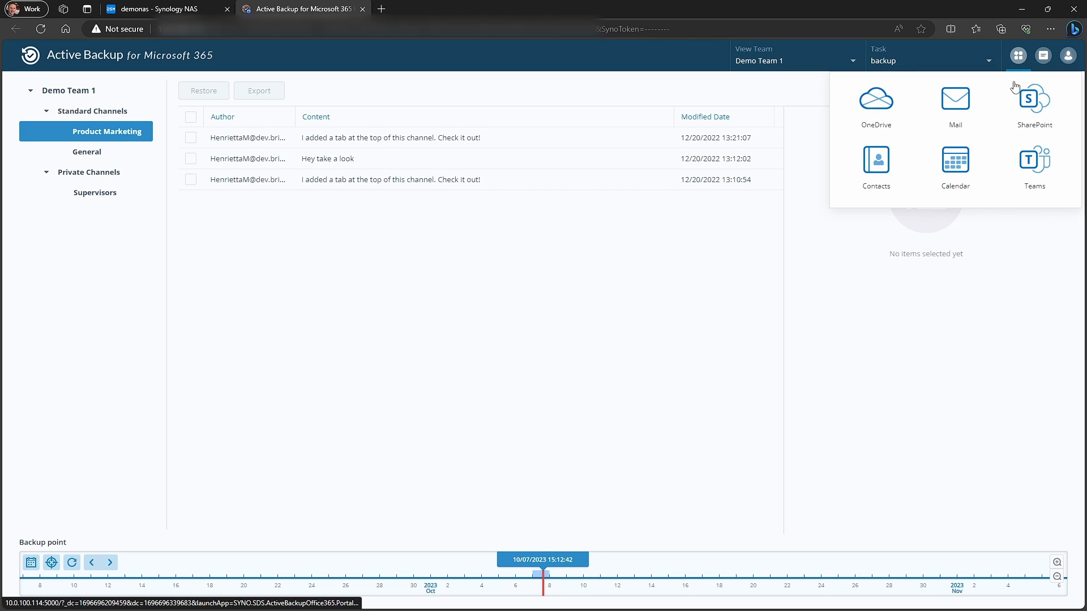
click(886, 116)
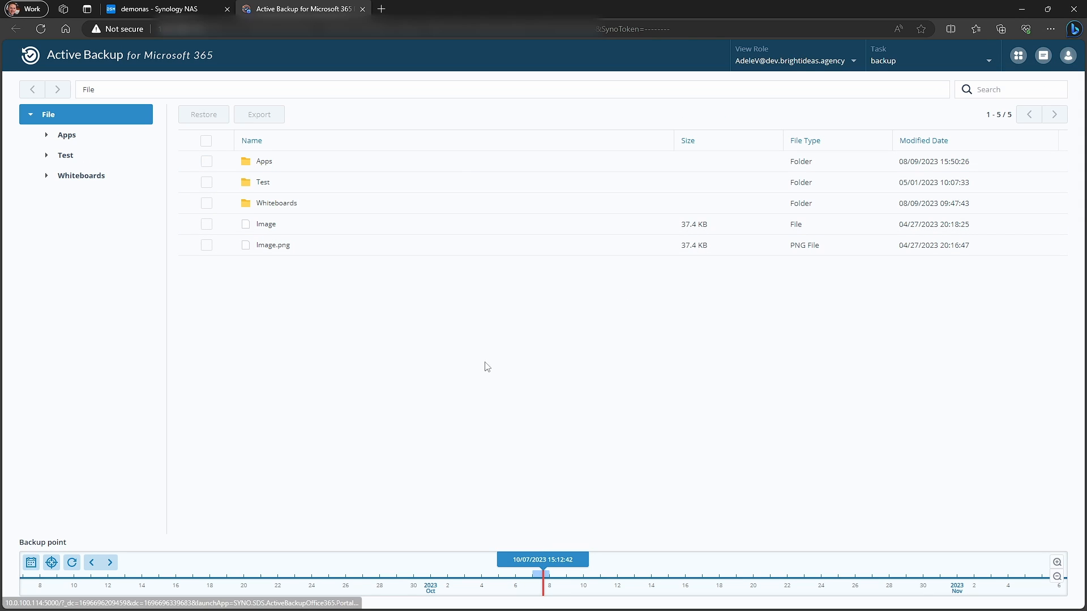
click(206, 245)
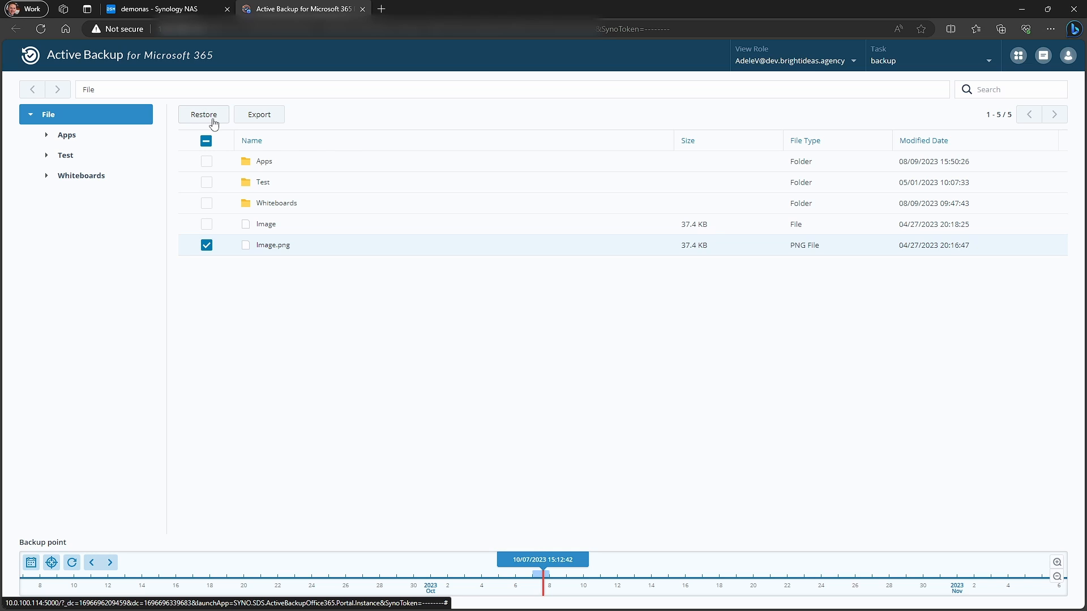
click(260, 115)
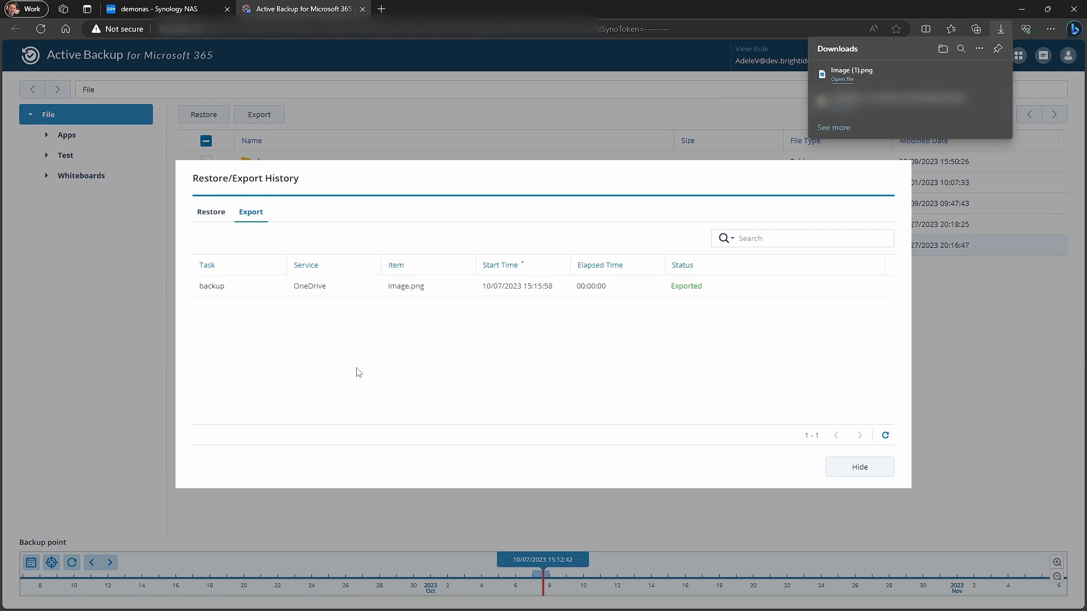
click(842, 80)
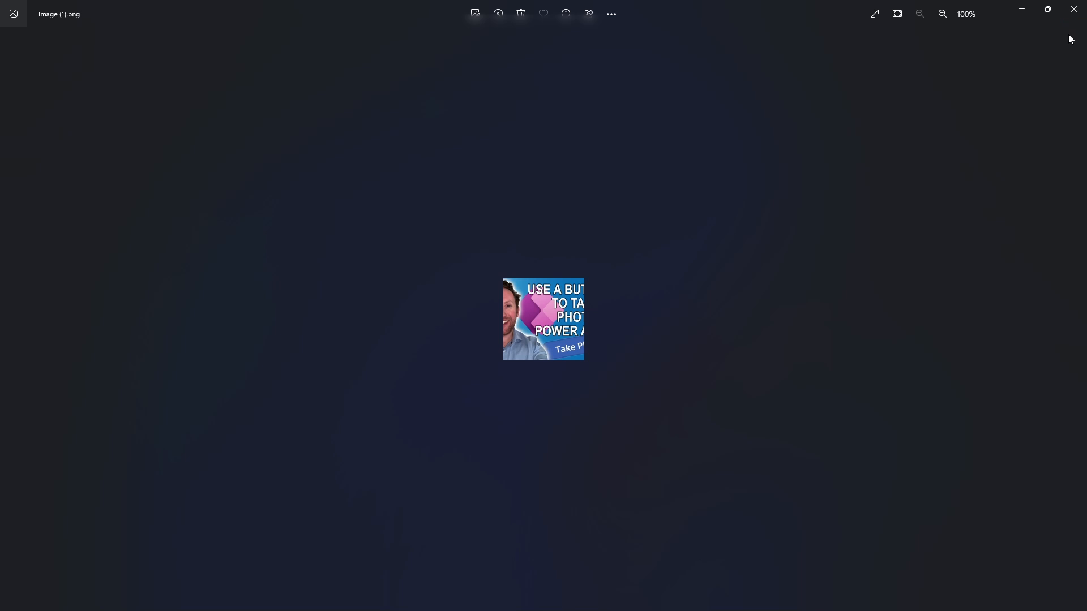
click(1074, 9)
click(206, 224)
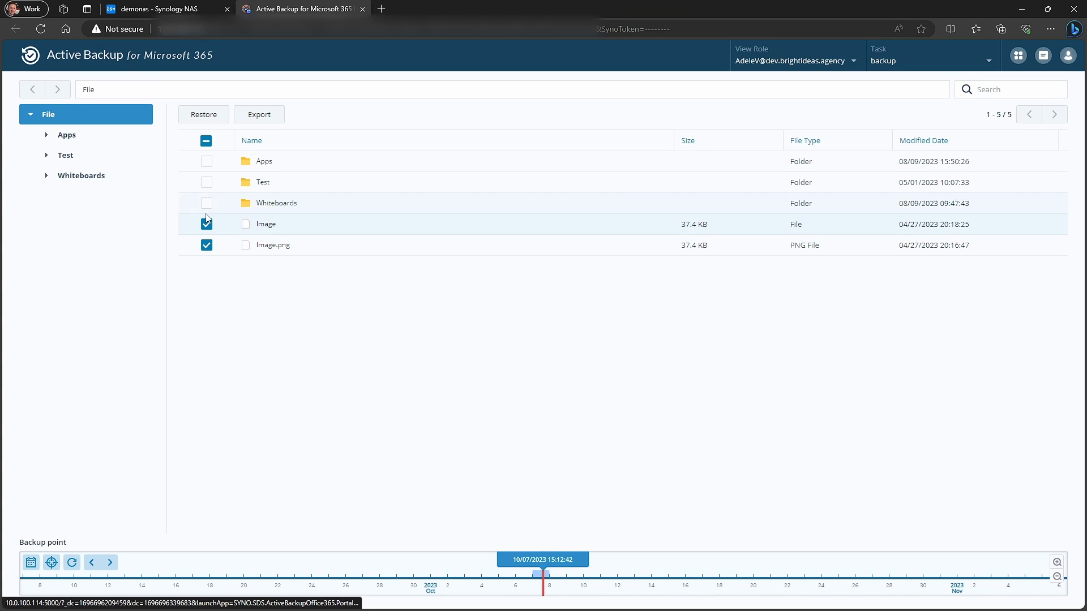
click(207, 202)
click(207, 183)
click(207, 161)
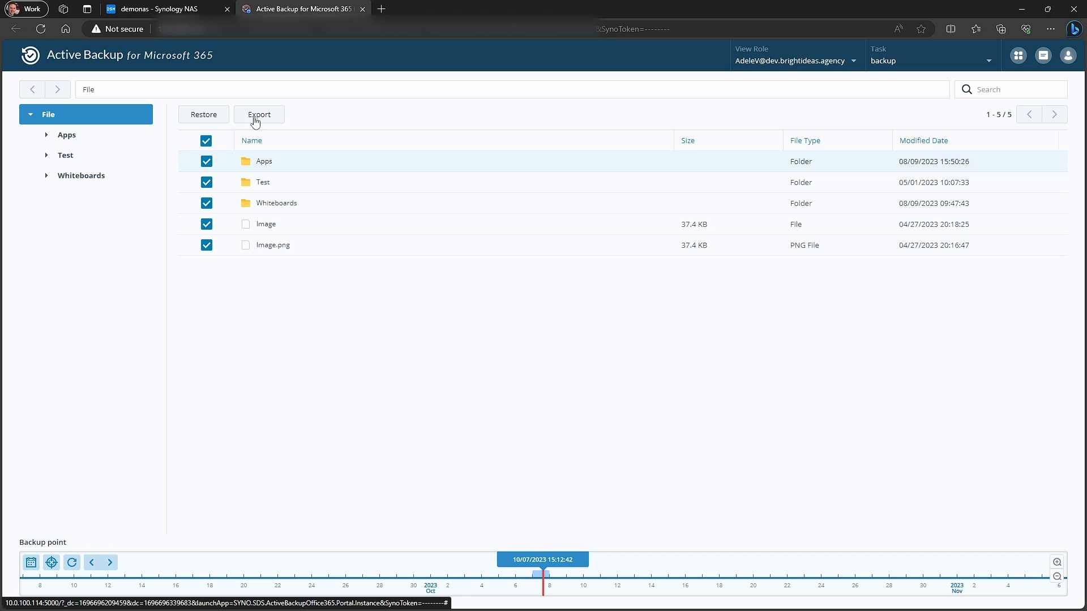
click(207, 246)
click(206, 224)
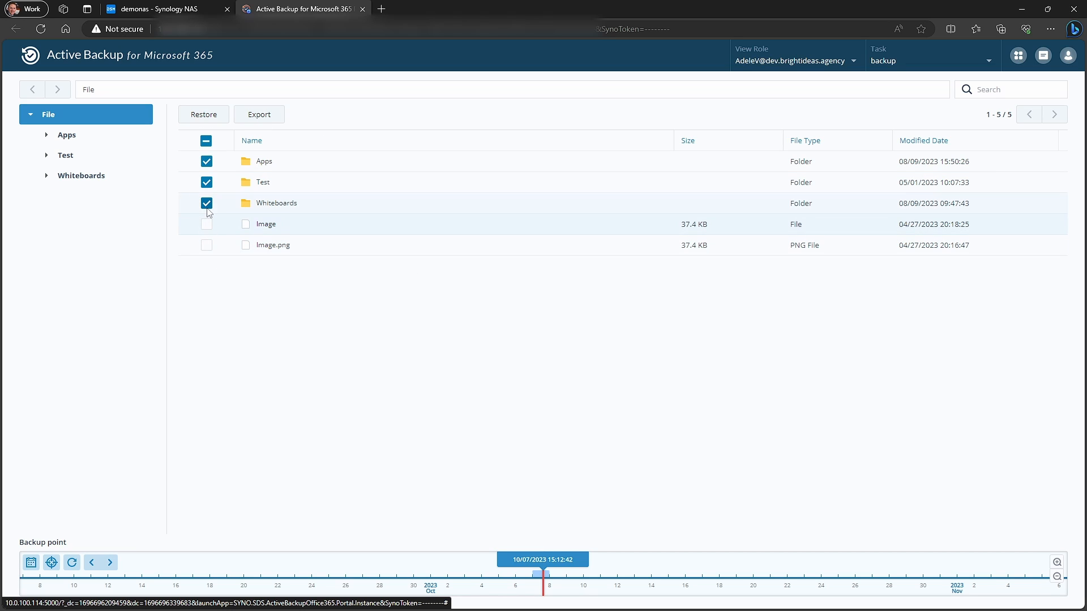
click(206, 203)
click(207, 183)
click(207, 161)
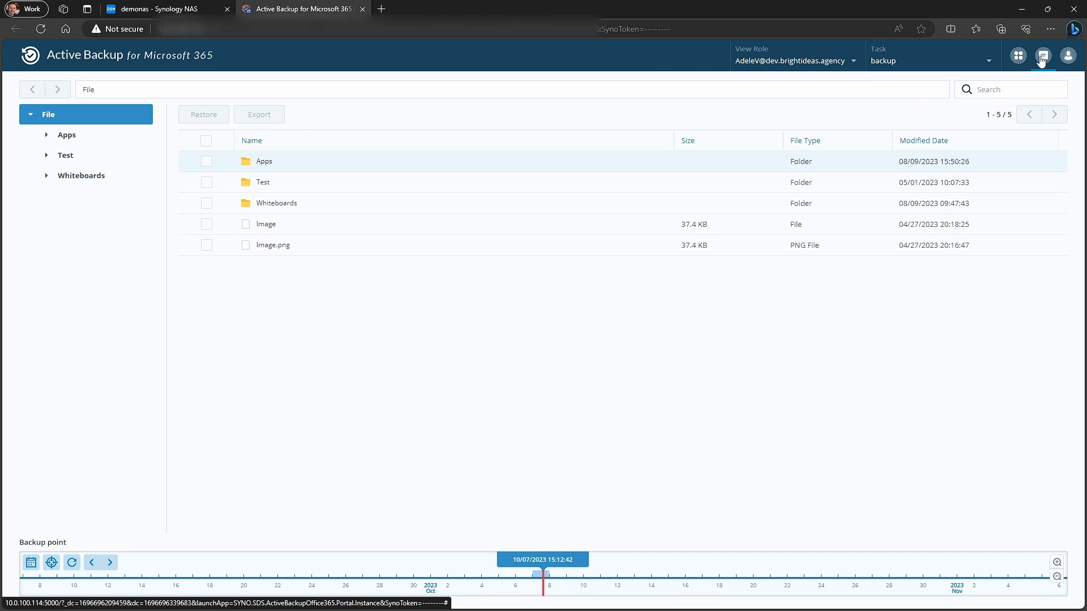
- Return to the Teams backup's Product Marketing channel and select its most recent message
click(1018, 55)
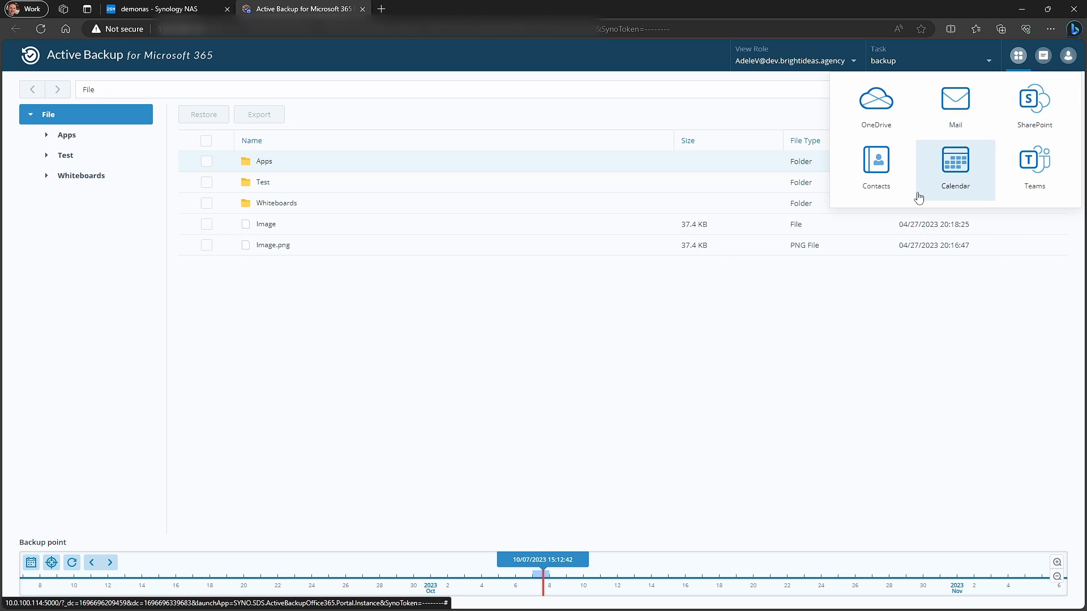
click(1033, 163)
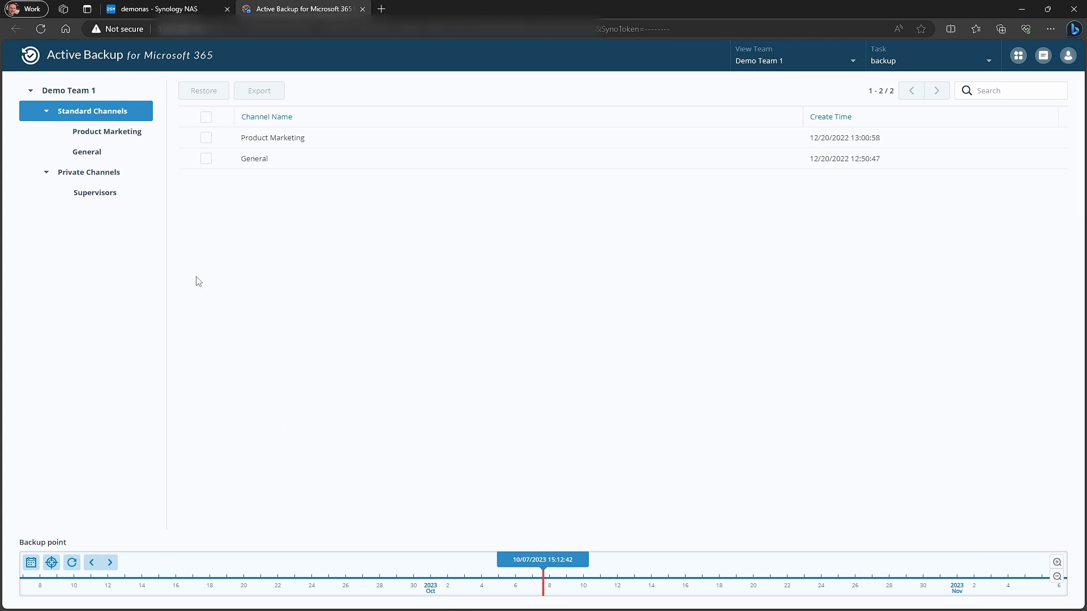
click(105, 137)
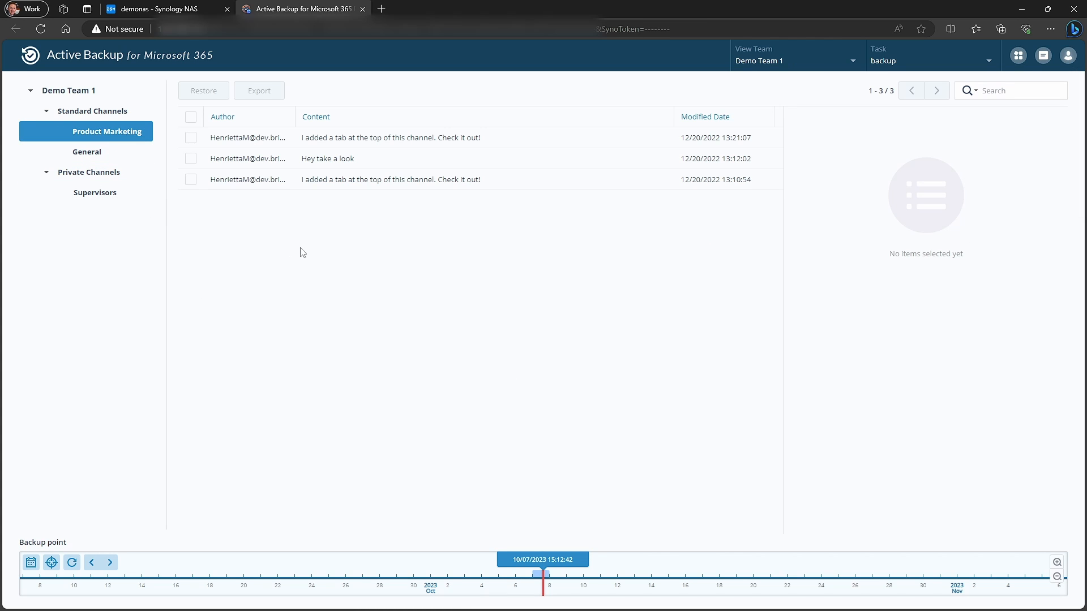
click(191, 137)
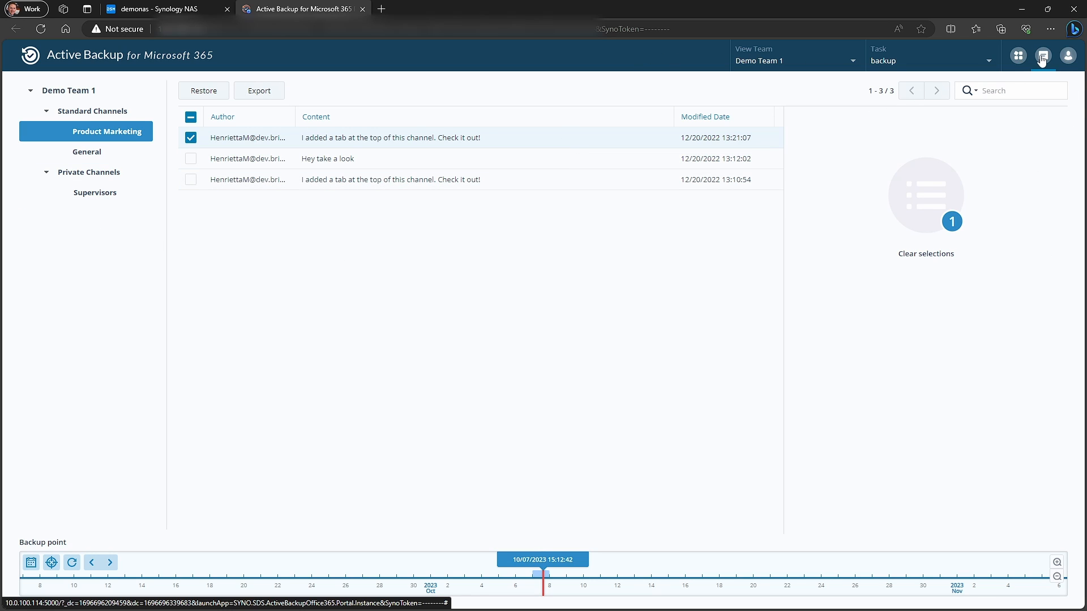
- Browse the SharePoint backup of Demo Team 1 down to the General folder in the Documents library
click(1018, 55)
click(1033, 97)
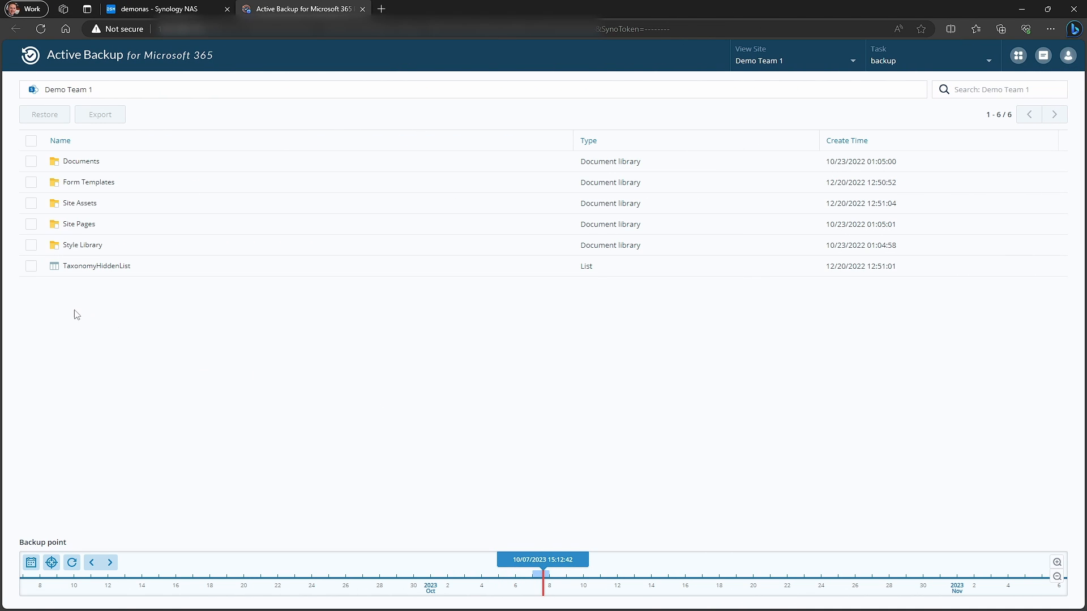
click(85, 161)
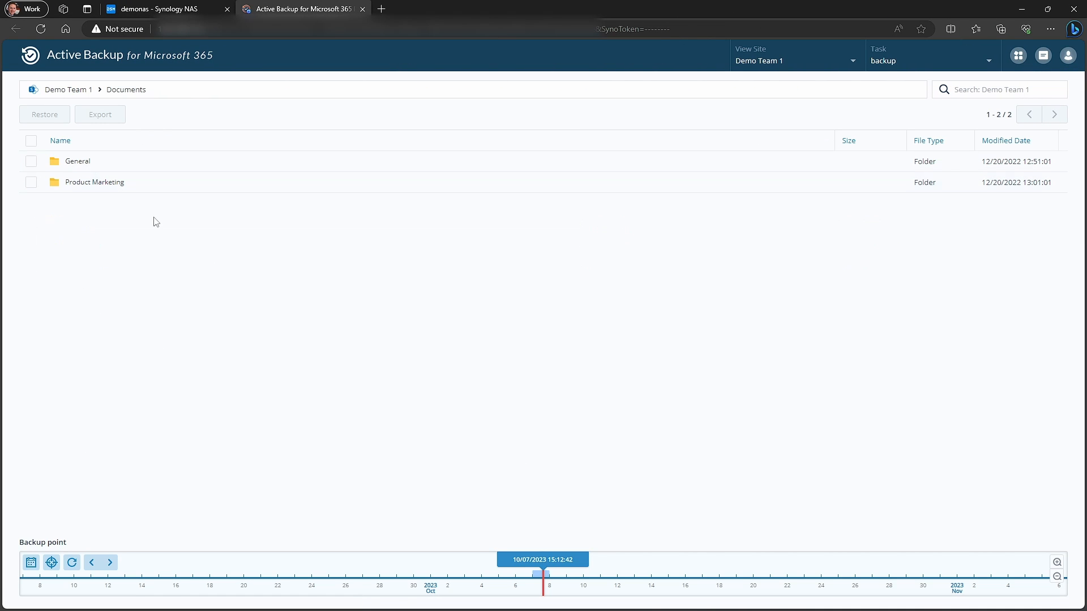
click(85, 164)
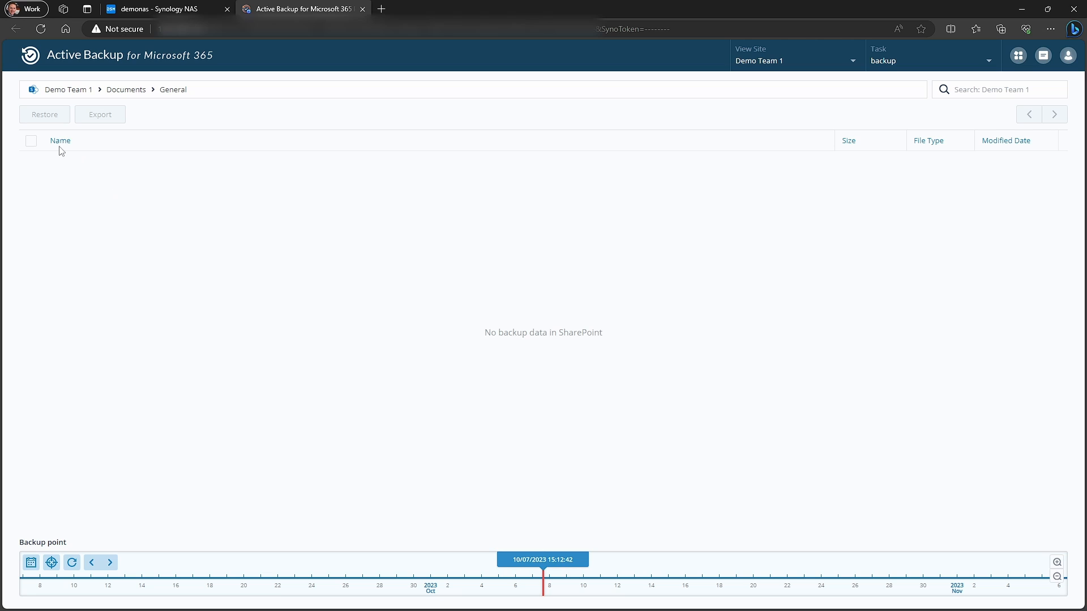